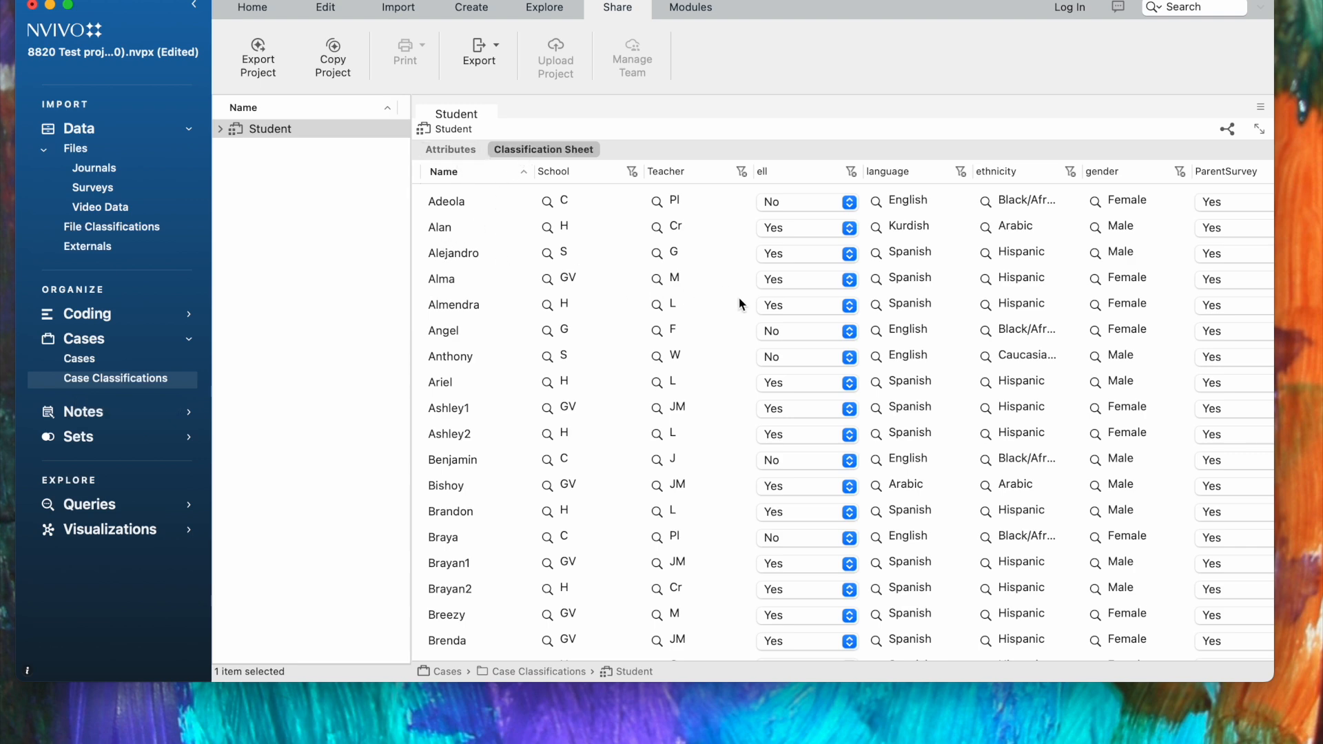
Review the Student classification's attribute list and the cases in its classification sheet
left_click(453, 151)
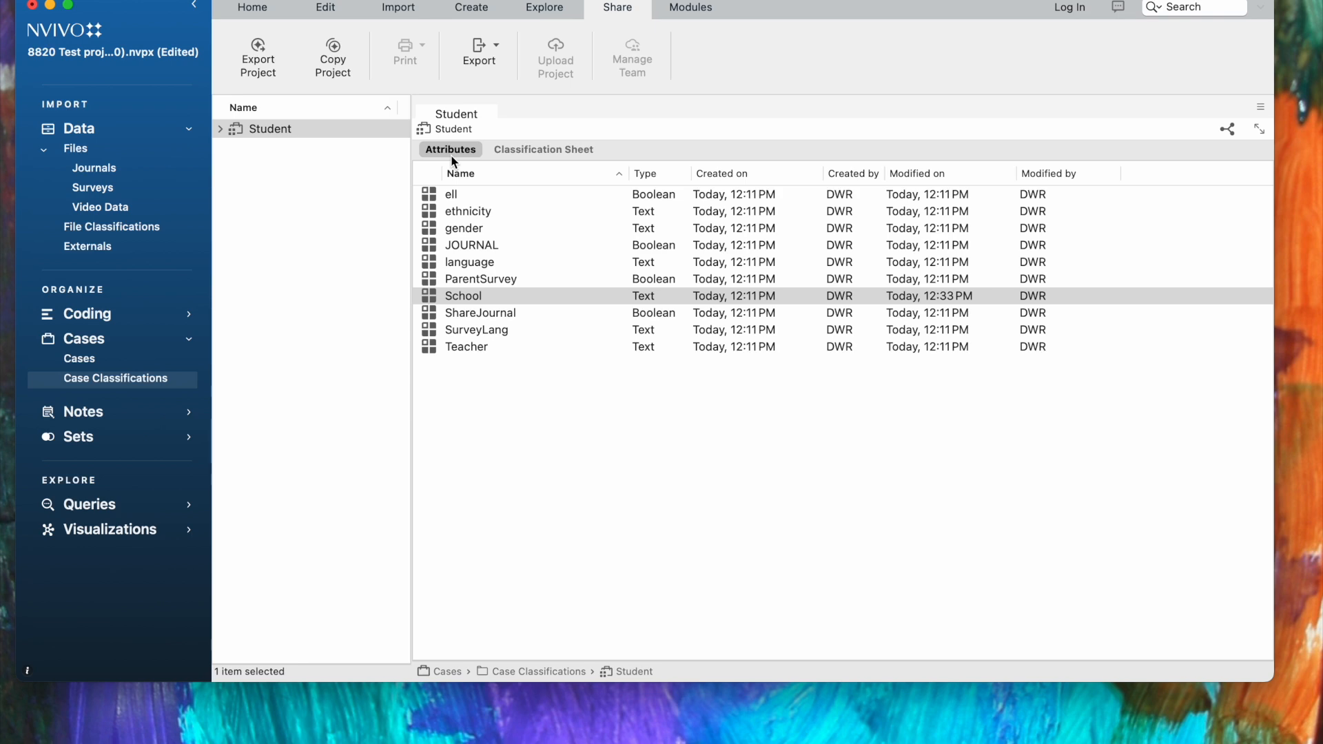
left_click(534, 149)
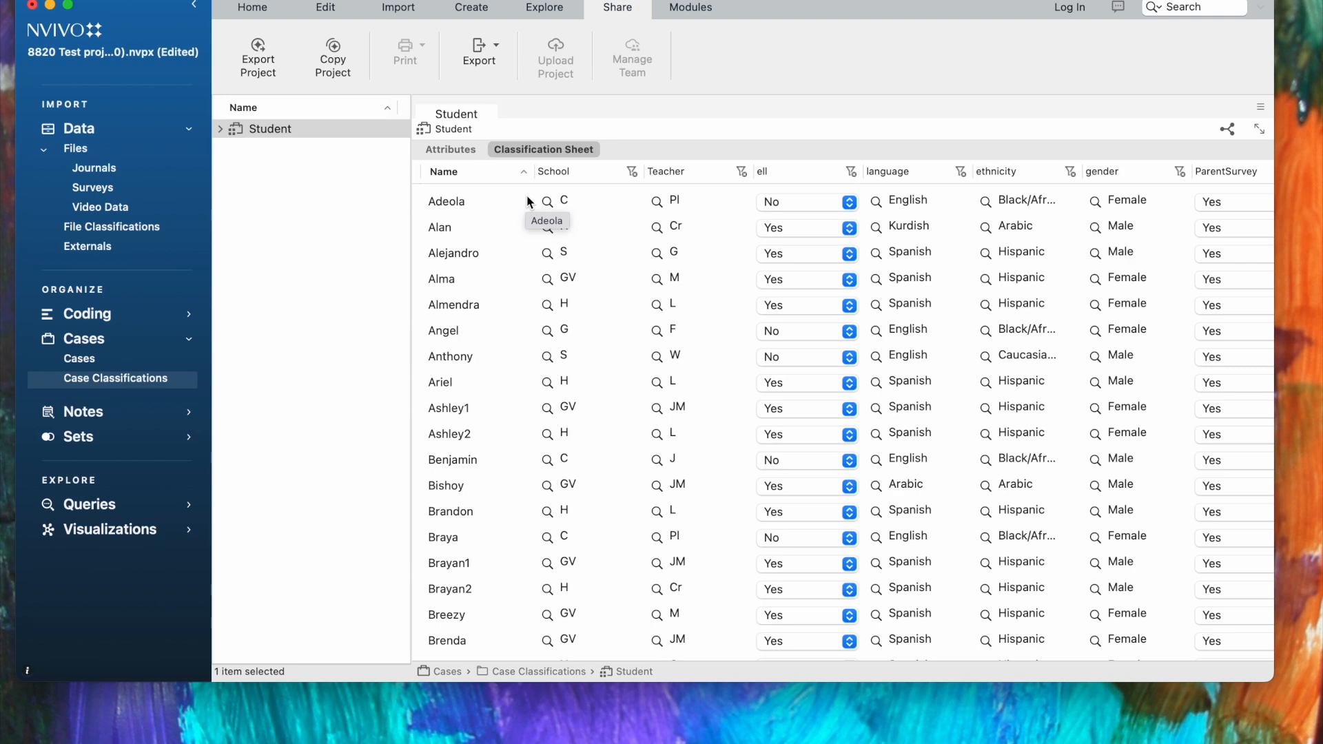
scroll(524, 296, "down", 3)
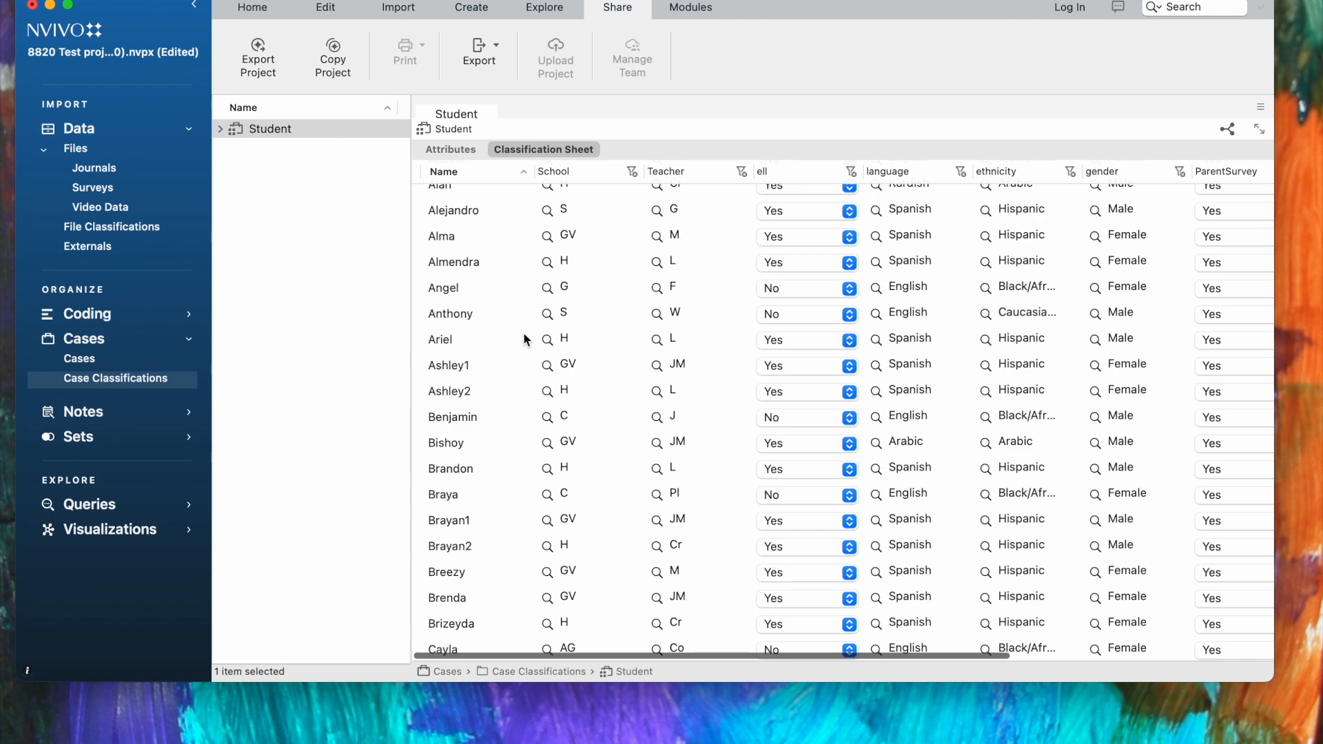
scroll(551, 349, "down", 1)
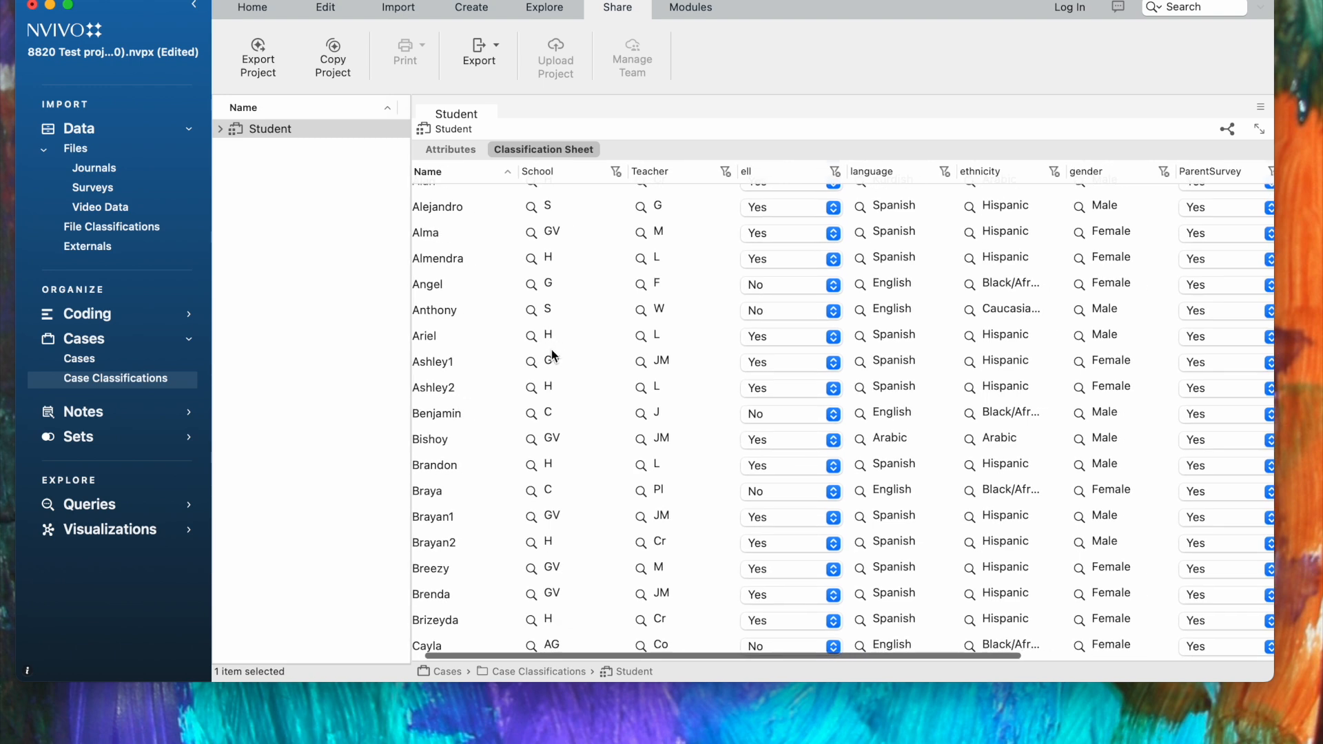
Examine the available School values for one student in the classification sheet, leaving the assignment as it is
double_click(547, 336)
left_click(547, 336)
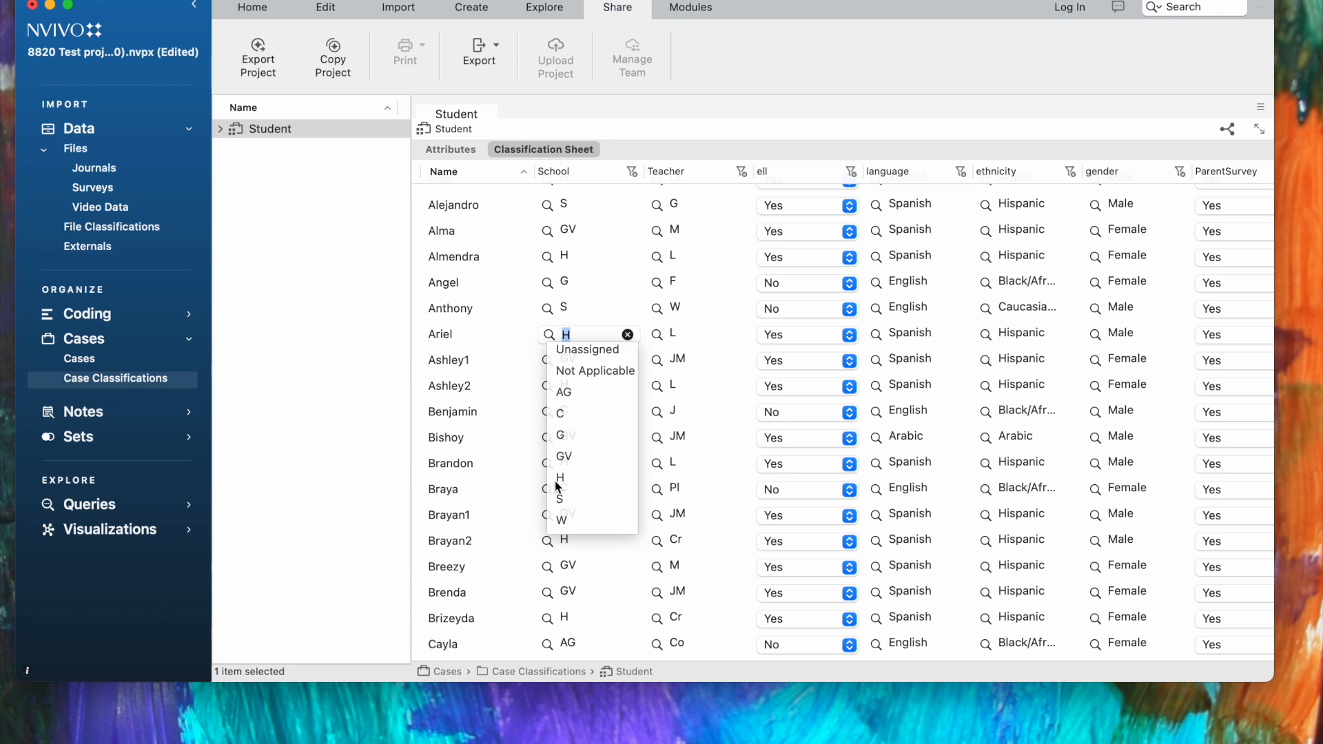
left_click(528, 343)
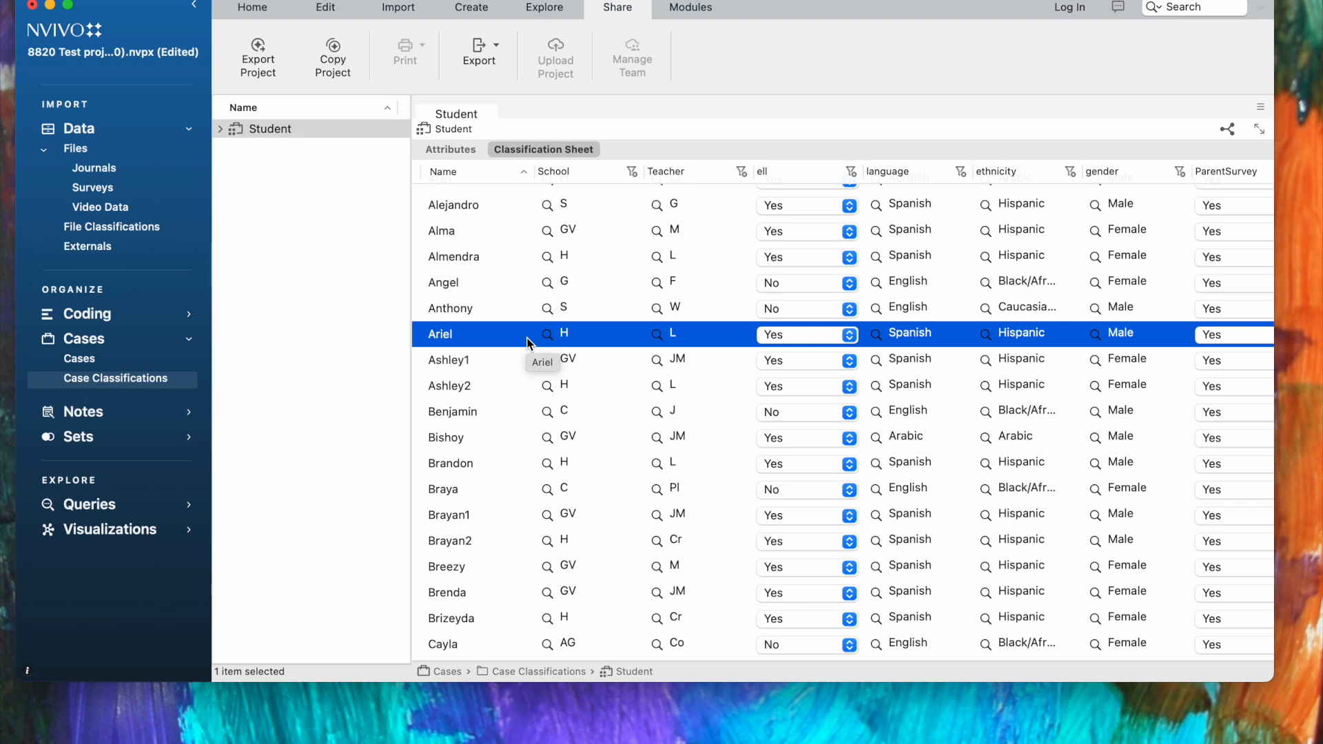
scroll(527, 342, "up", 1)
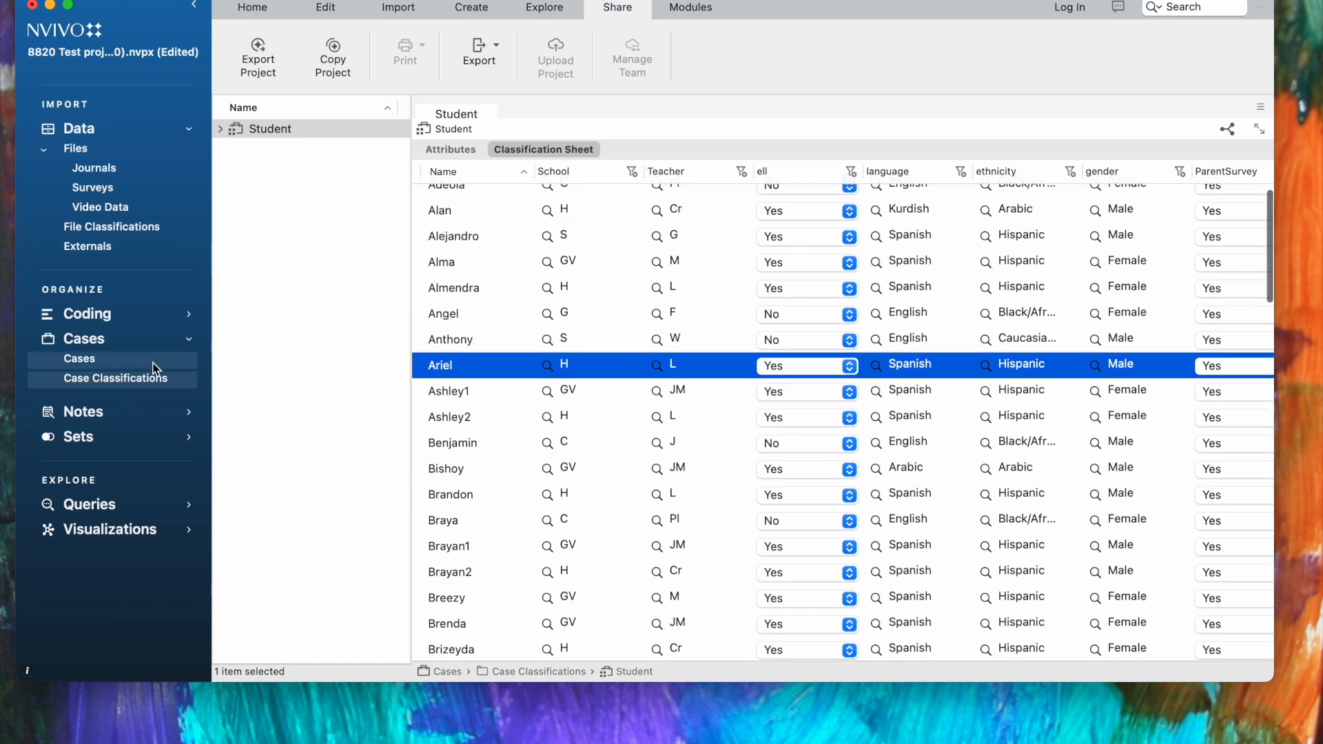
Create a new attribute for the Student case classification and name it School Quadrant
left_click(122, 382)
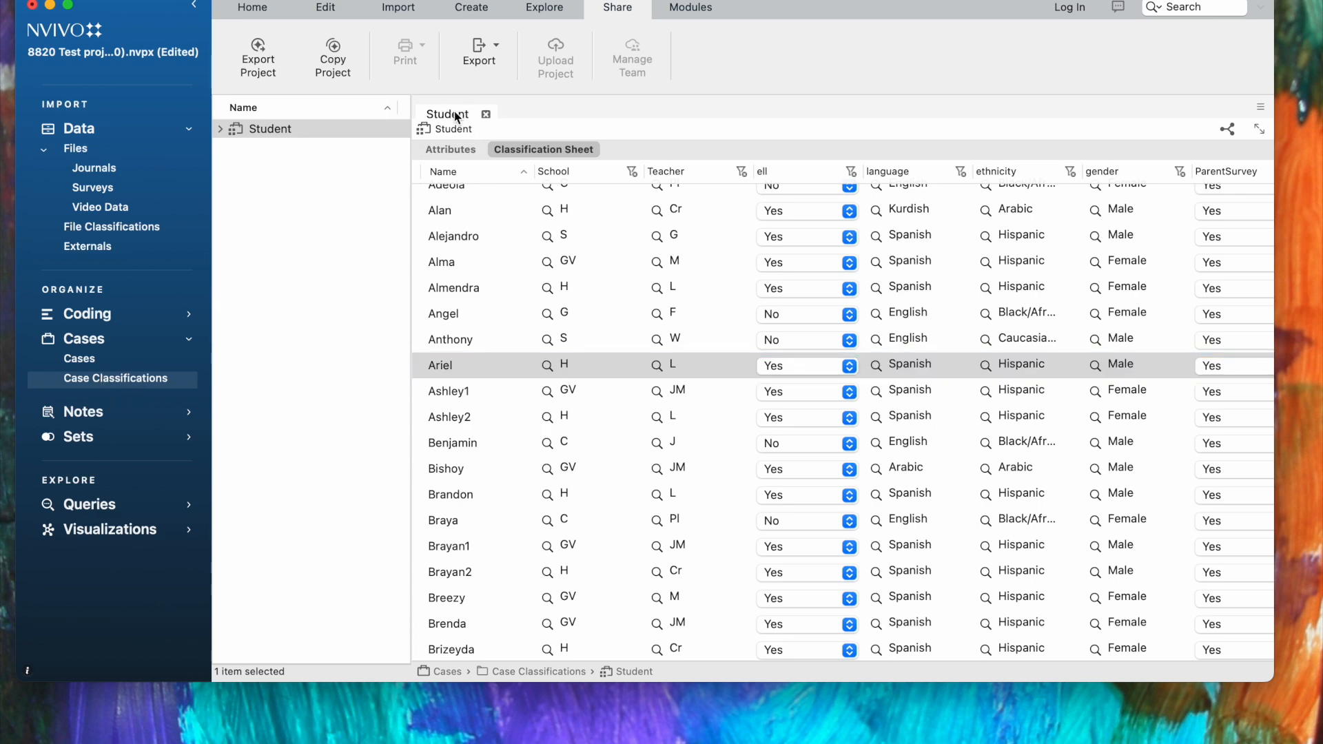
left_click(326, 131)
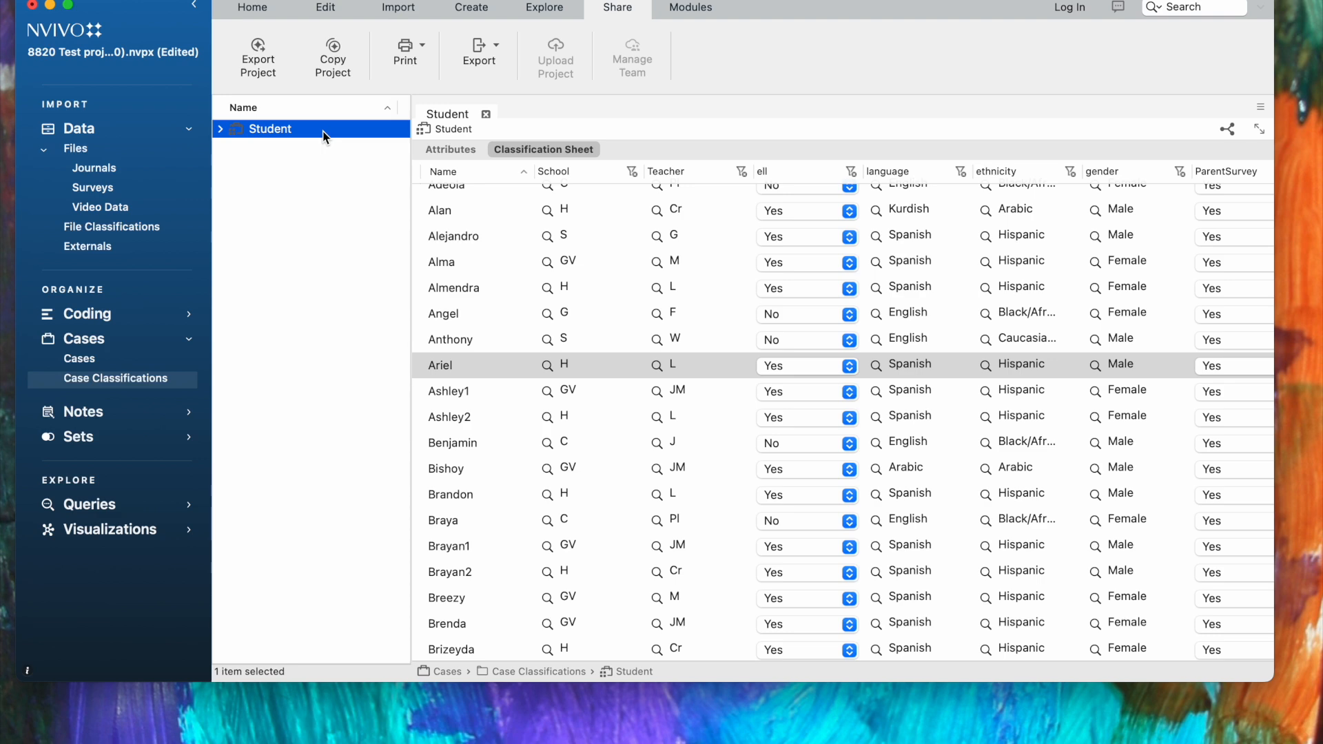
right_click(326, 136)
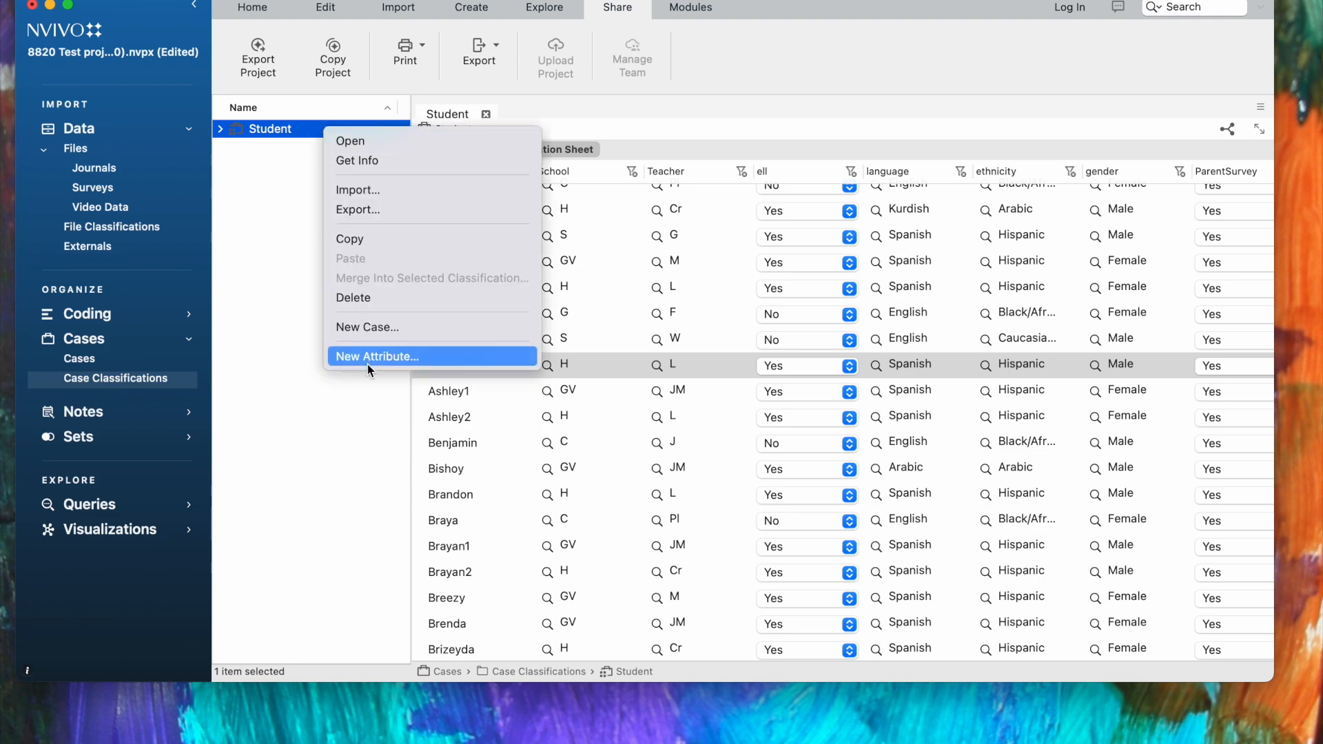
left_click(366, 357)
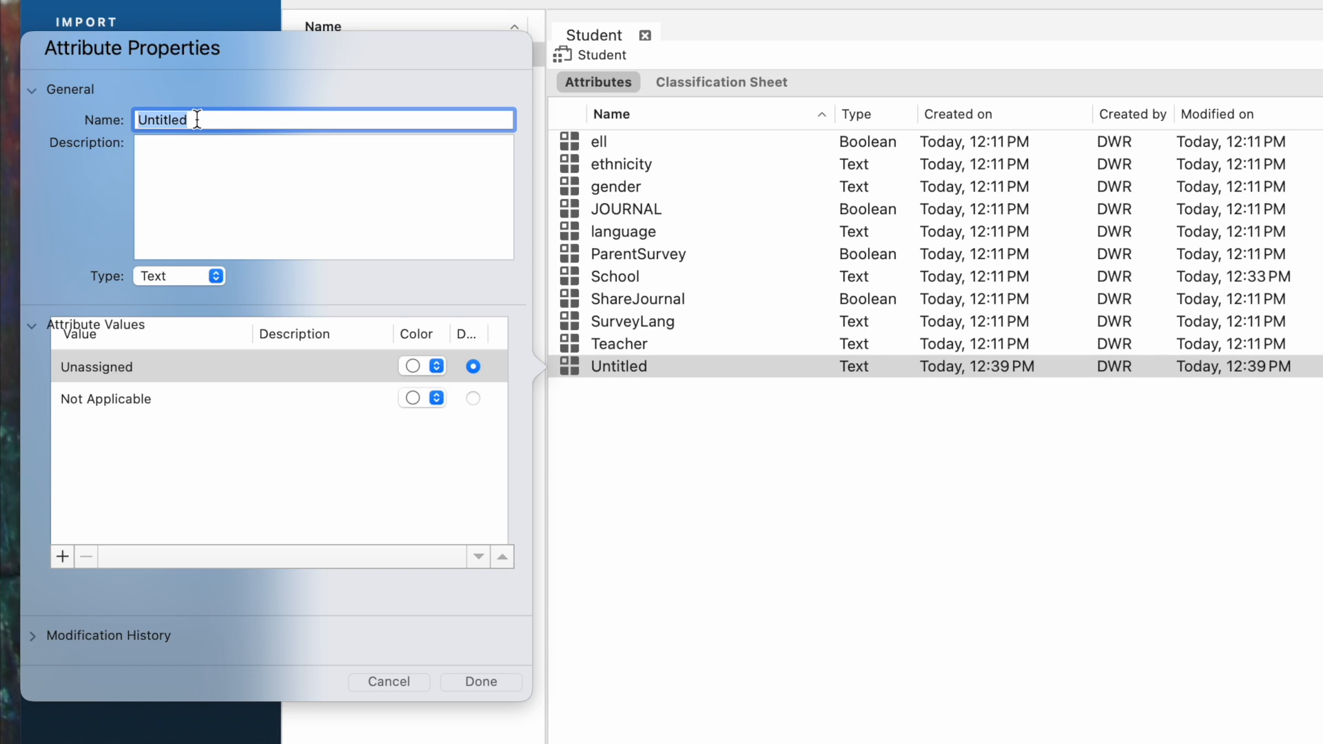
type("School Q")
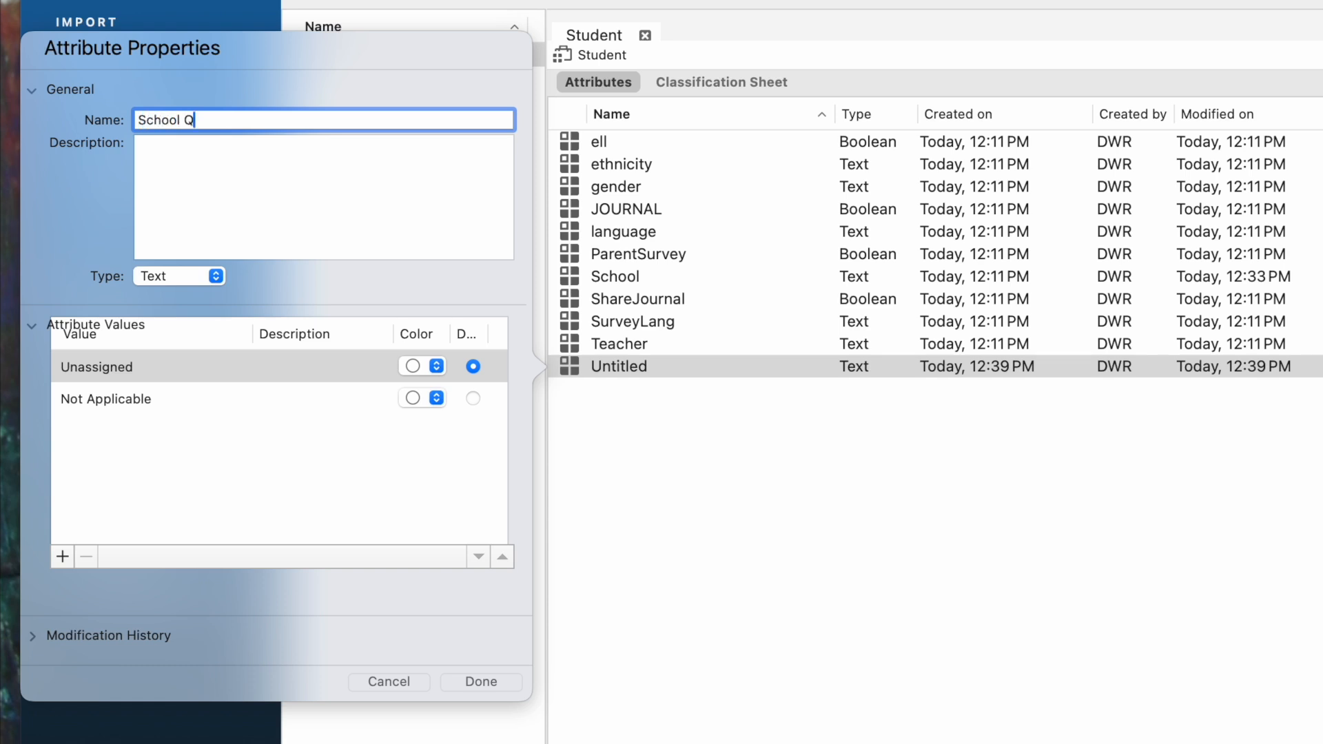
type("uadrant")
Add the values East, West, North and south to the School Quadrant attribute and save it
left_click(61, 556)
type("East")
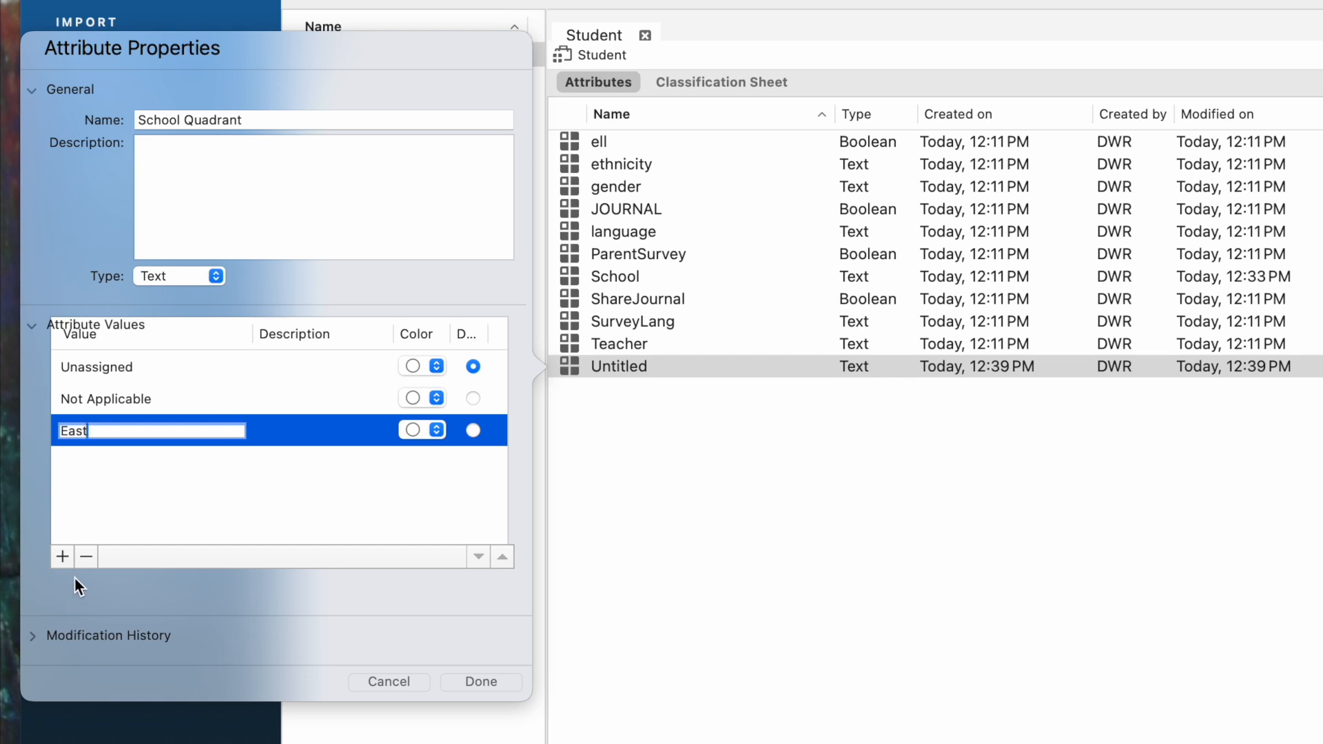
left_click(63, 558)
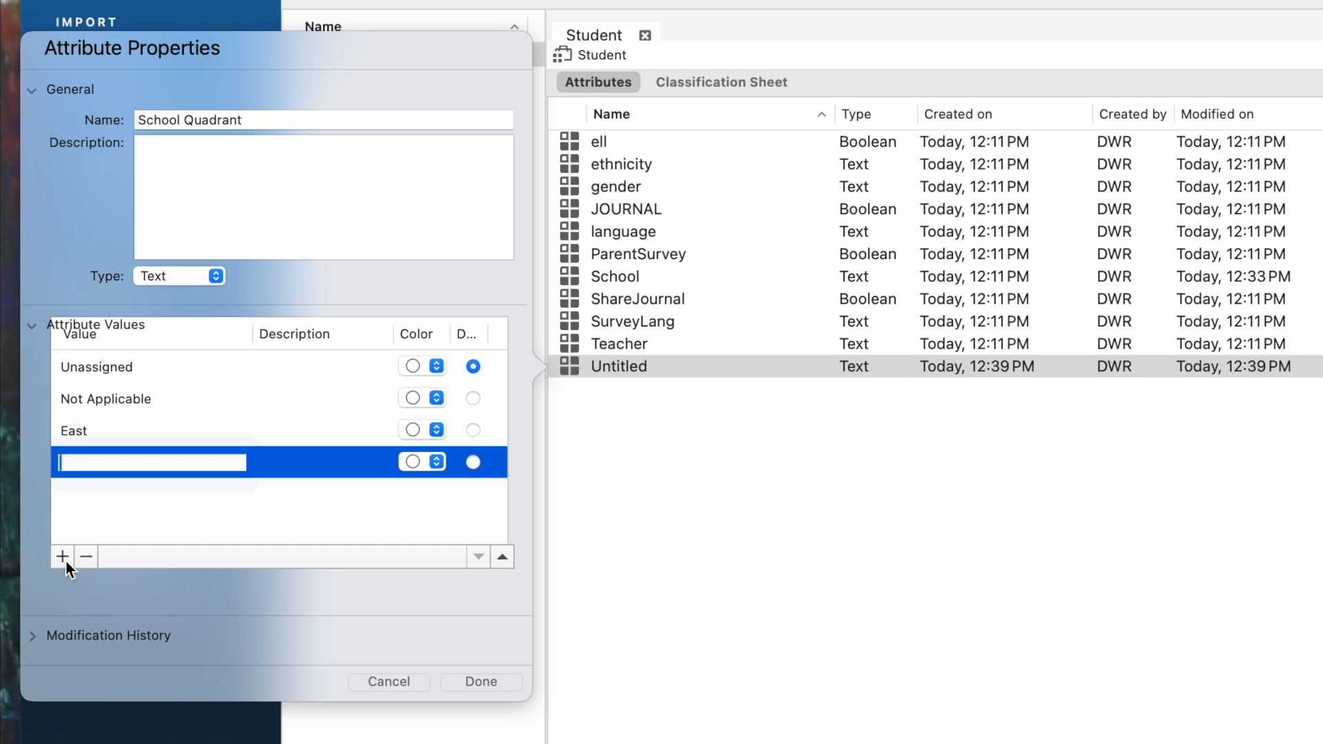
type("West")
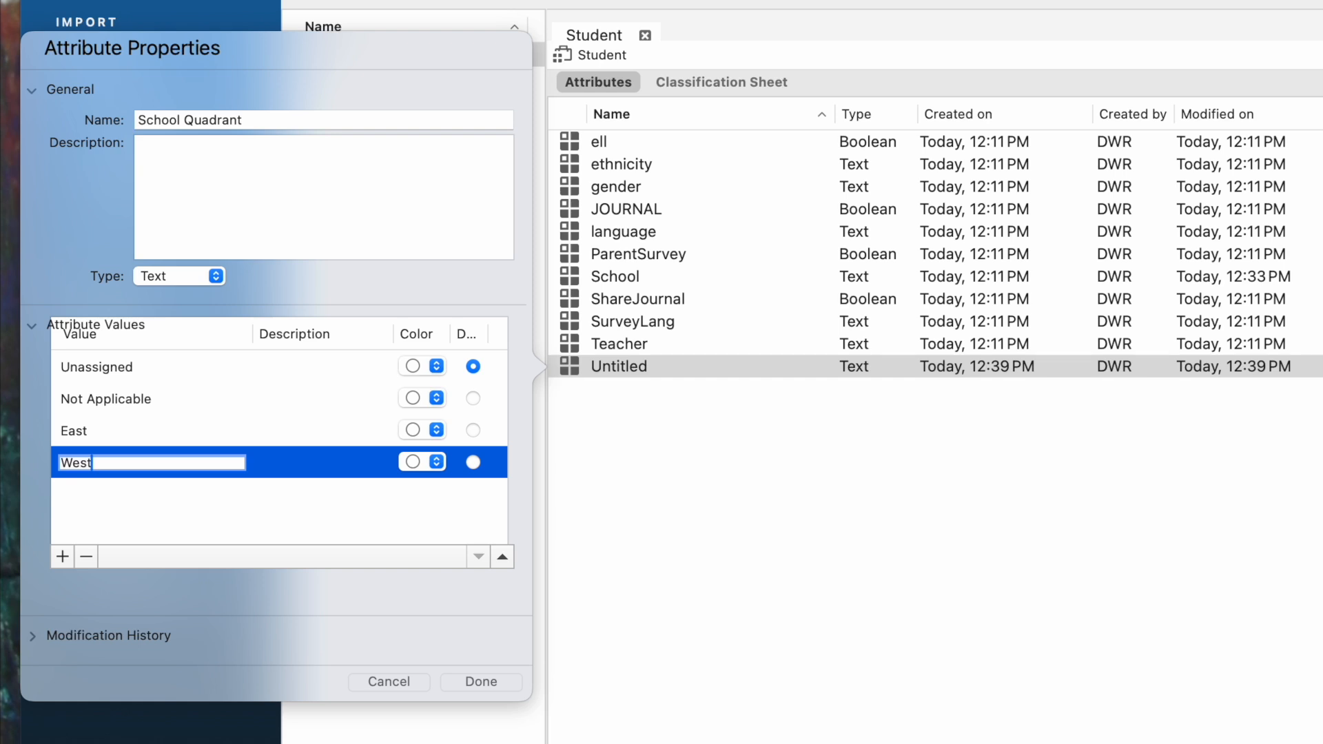
left_click(63, 556)
type("North")
left_click(62, 556)
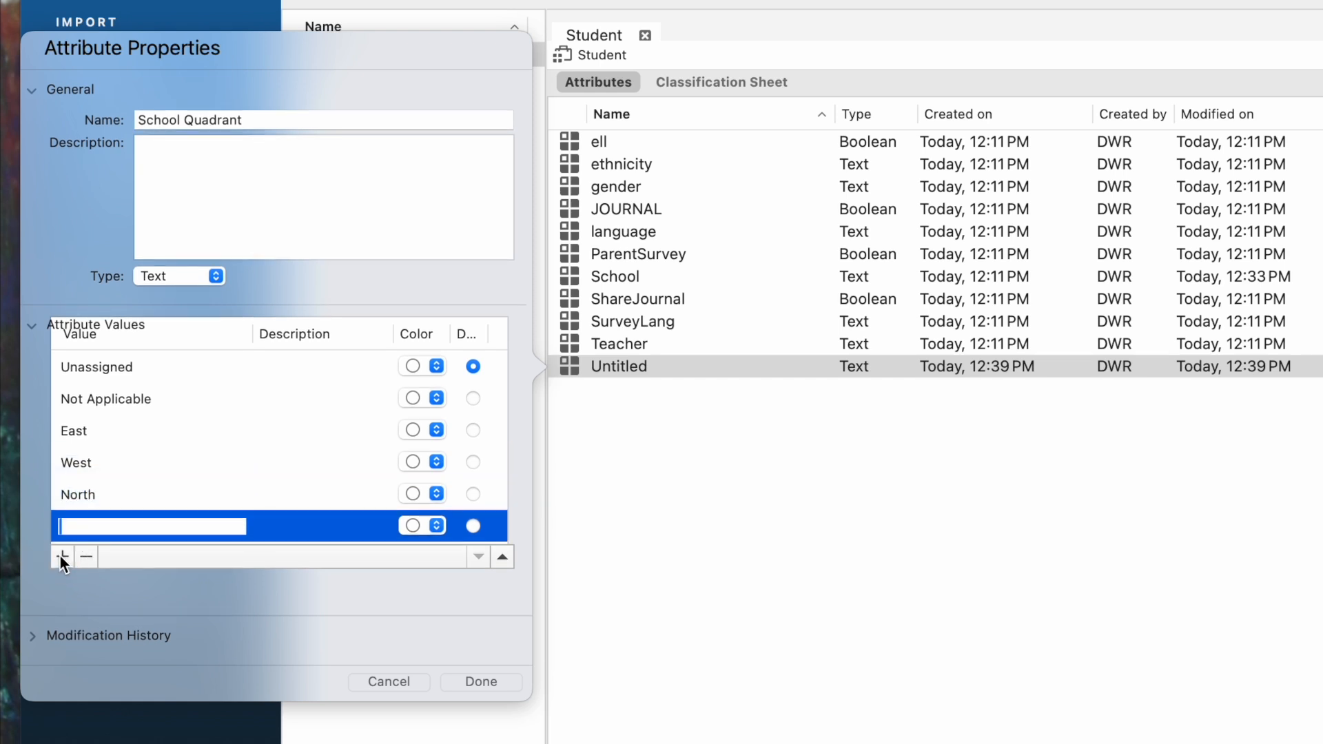
type("south")
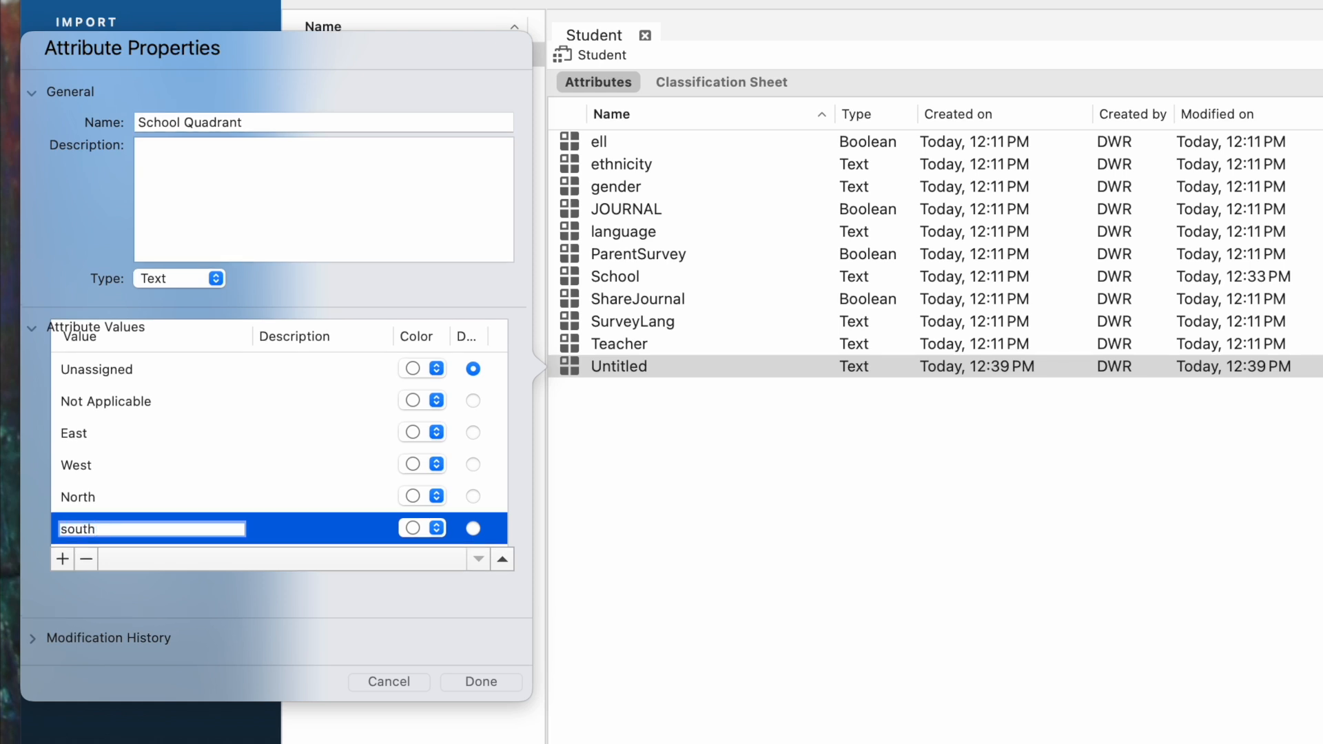
left_click(474, 681)
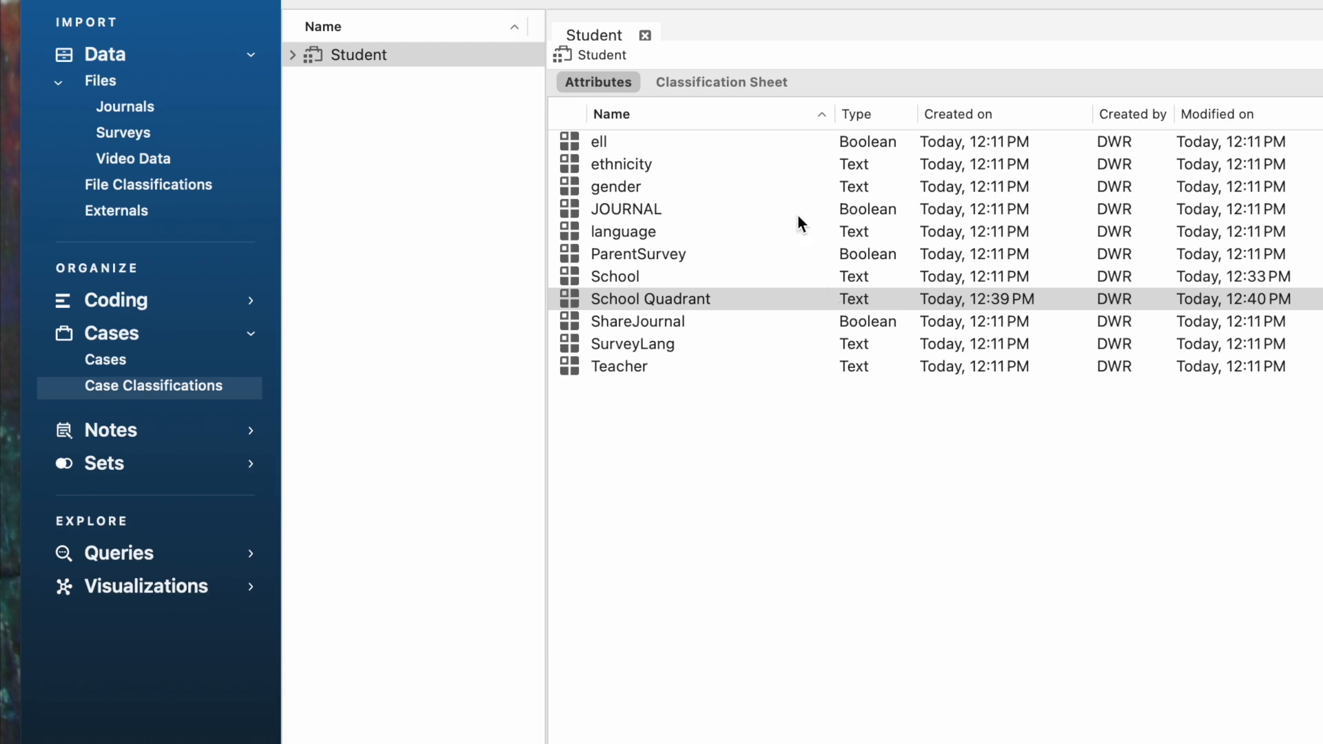
Set School Quadrant to East for the first student in the classification sheet
left_click(732, 85)
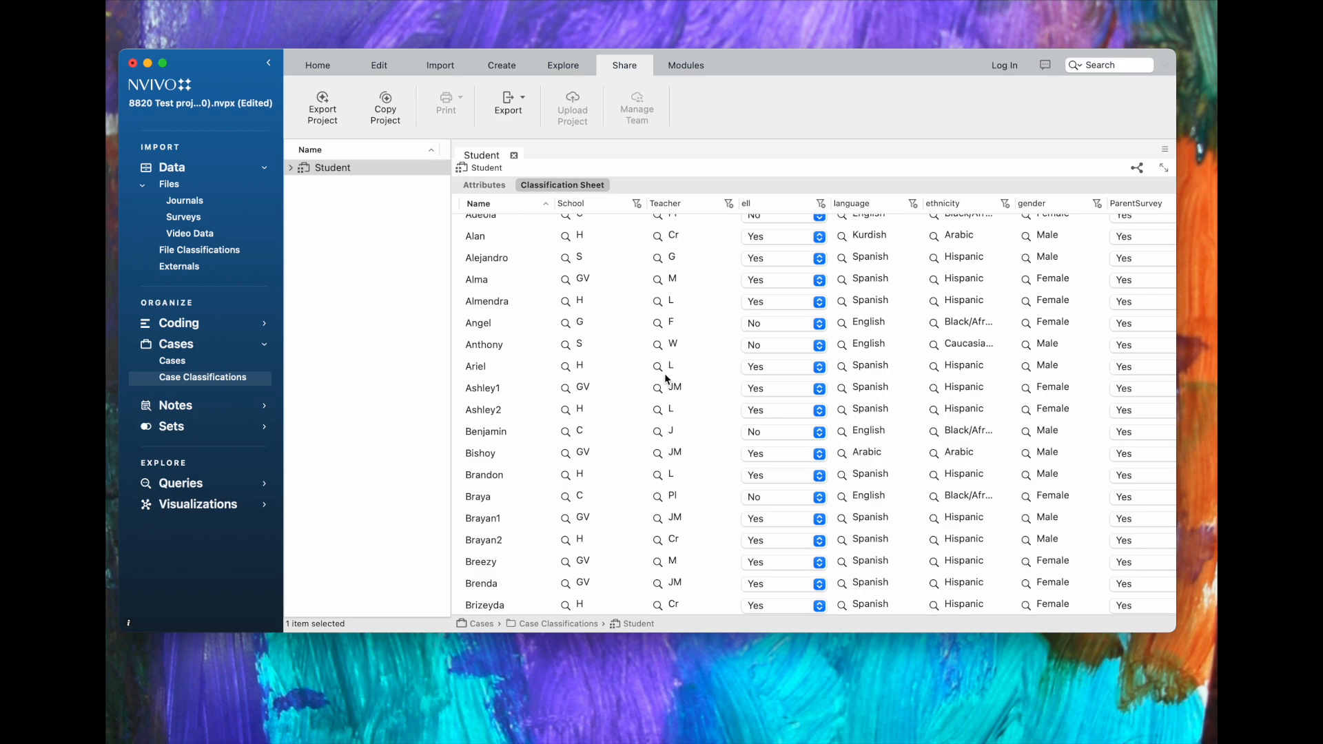
scroll(665, 374, "right", 10)
scroll(708, 339, "down", 2)
scroll(1119, 215, "left", 2)
scroll(1118, 215, "up", 2)
scroll(1119, 214, "right", 2)
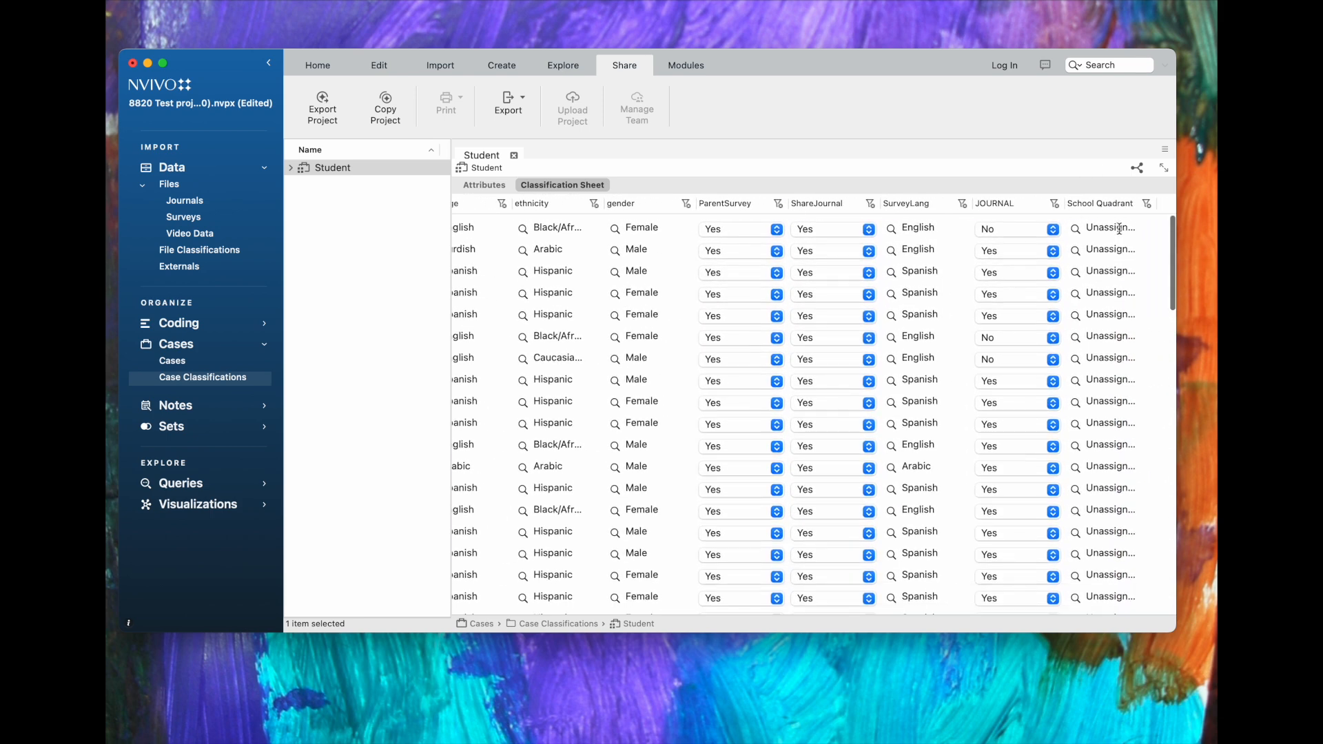
left_click(1079, 234)
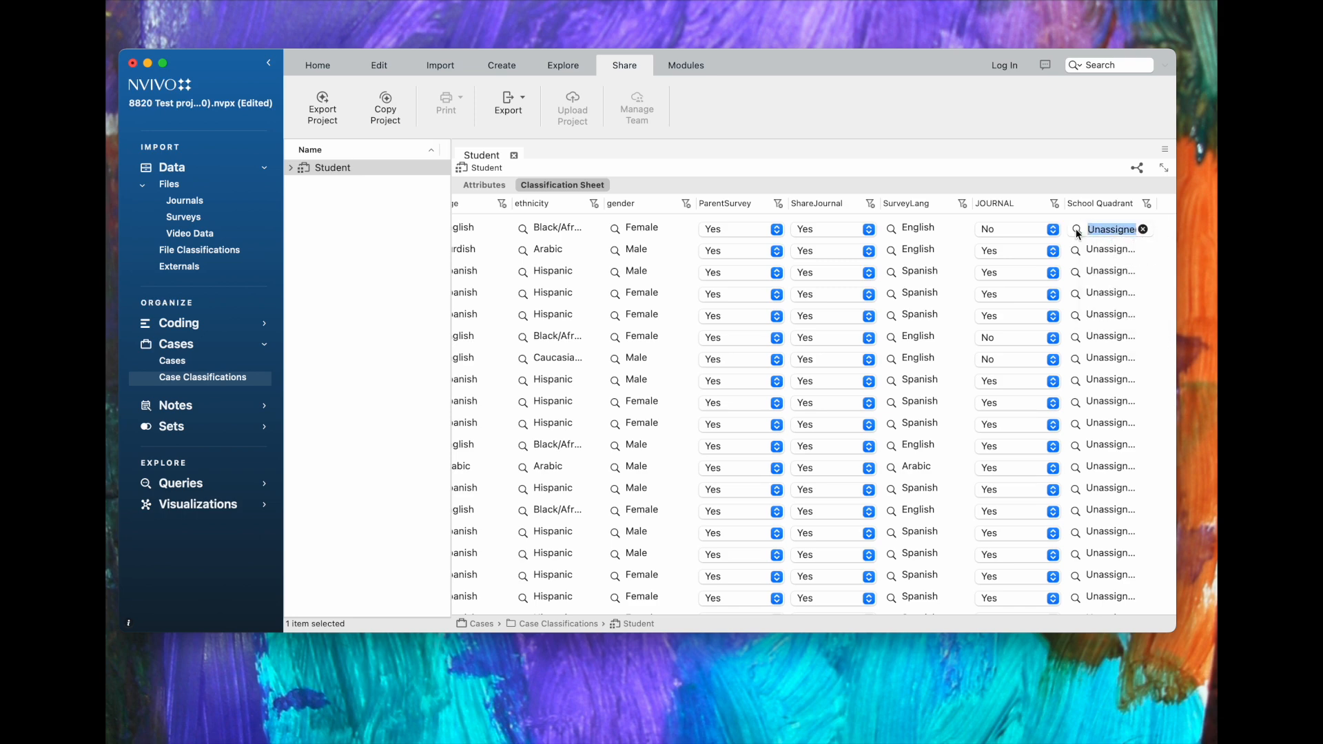
scroll(1076, 230, "left", 2)
scroll(1077, 230, "right", 2)
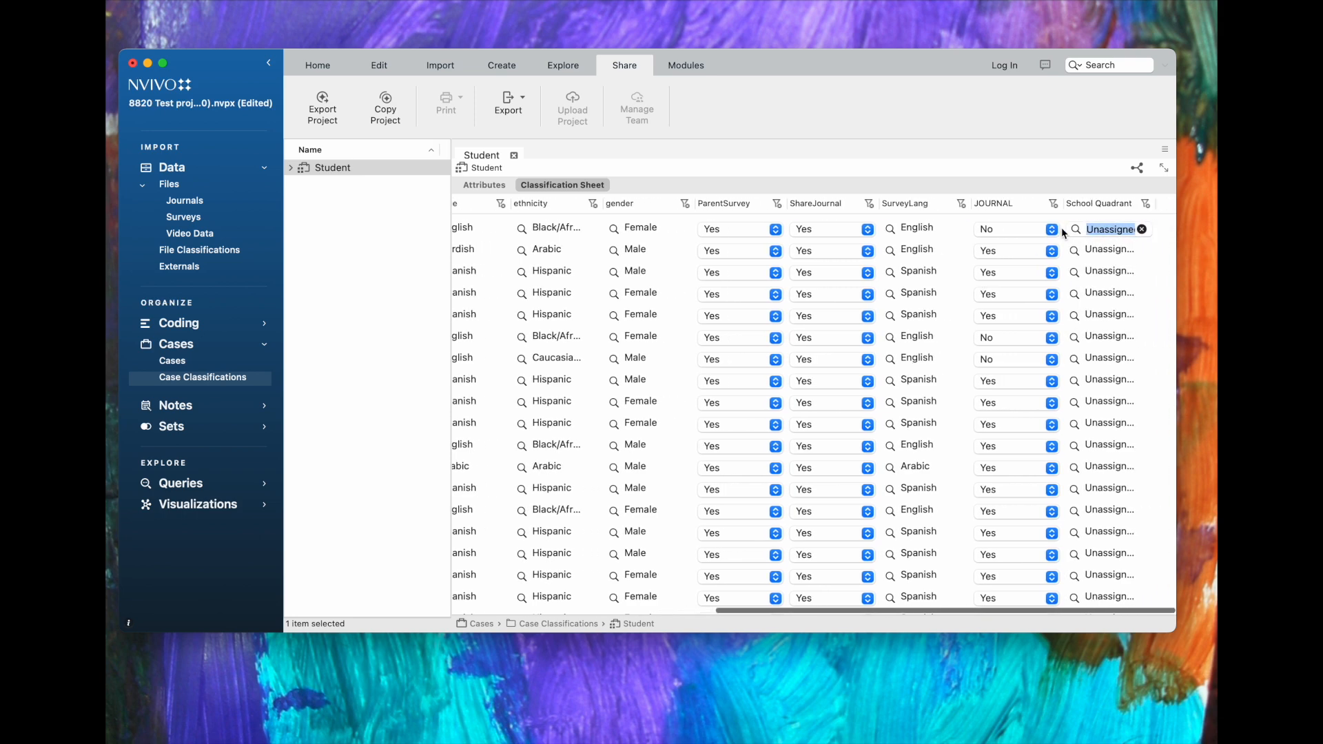
left_click(1078, 233)
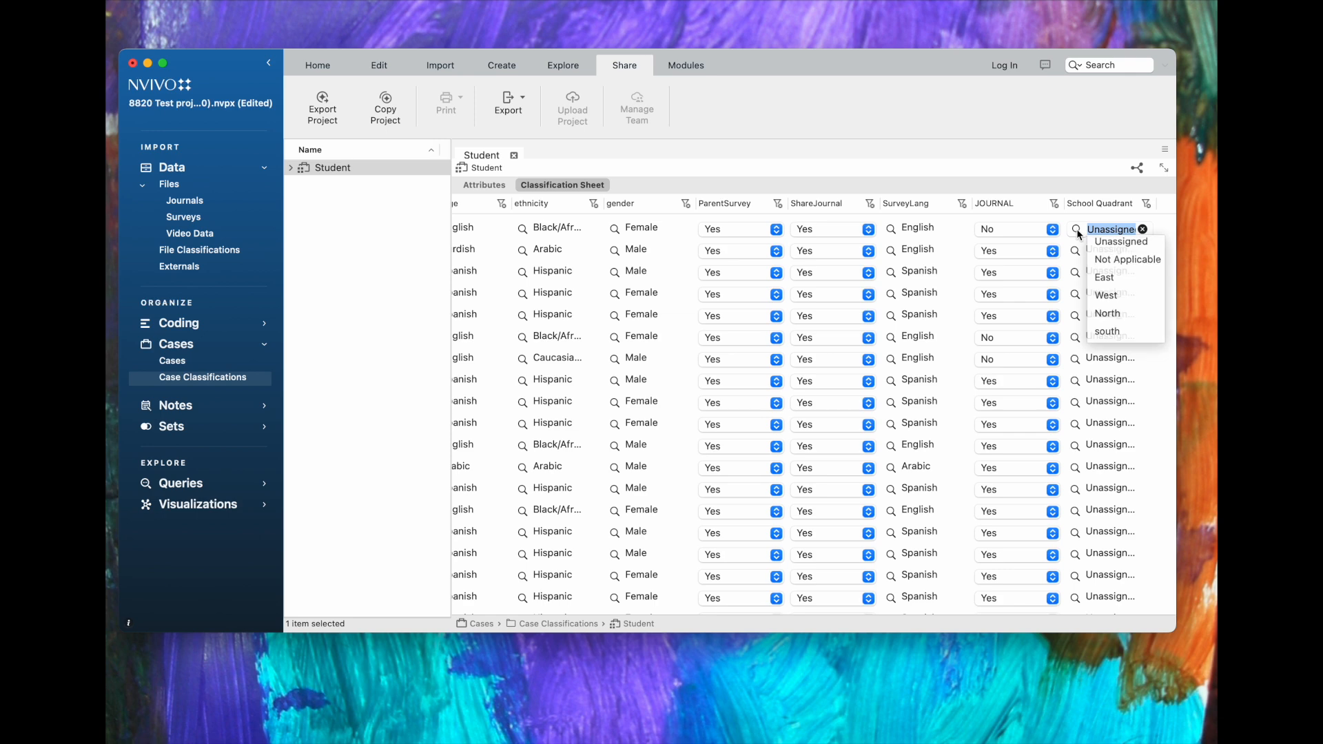
left_click(1099, 278)
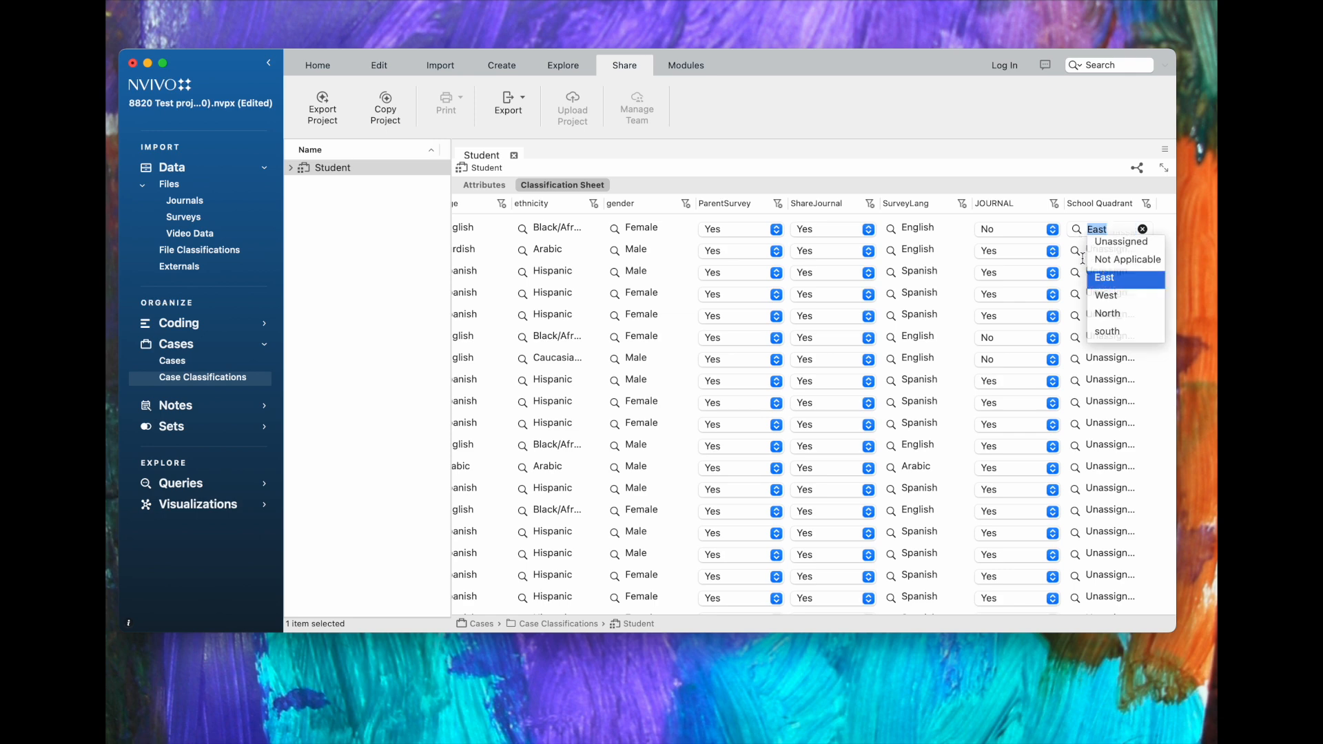
Set School Quadrant to West for the second student and return to the beginning of the classification sheet
left_click(1078, 252)
left_click(1104, 317)
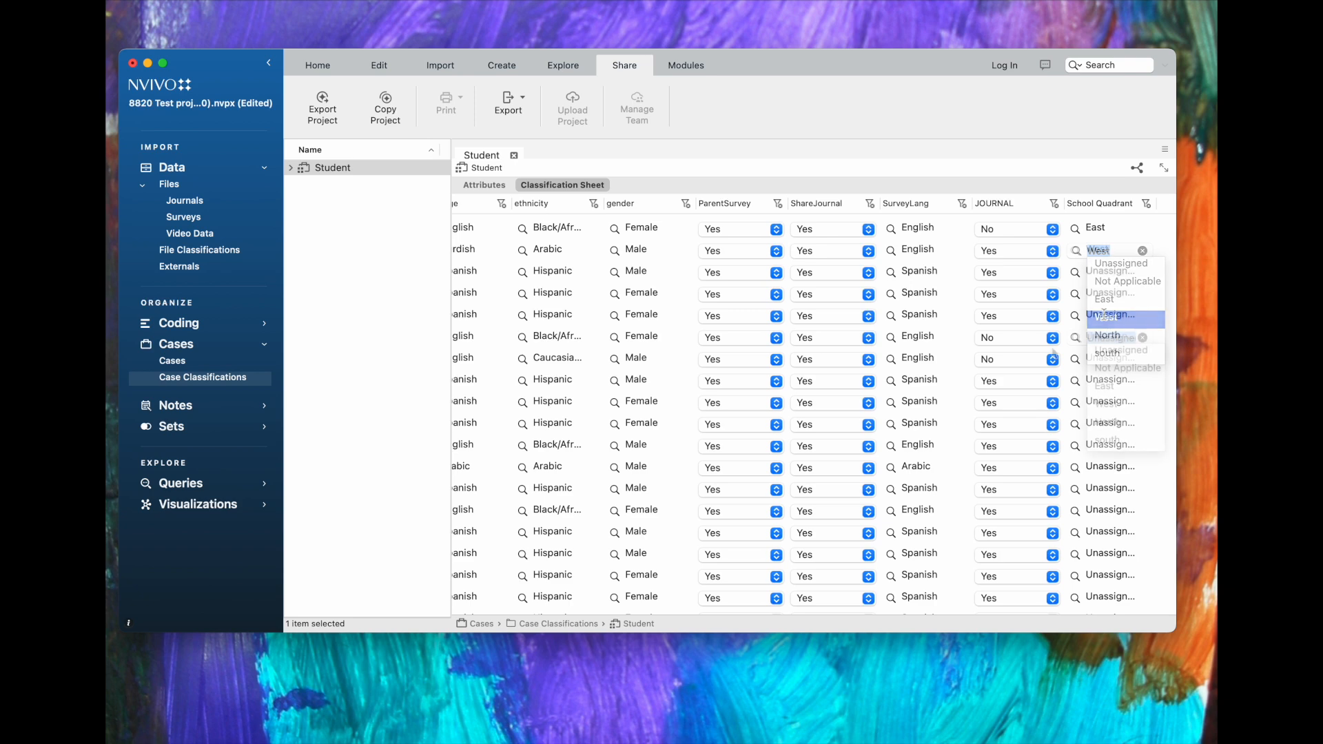
left_click(1077, 337)
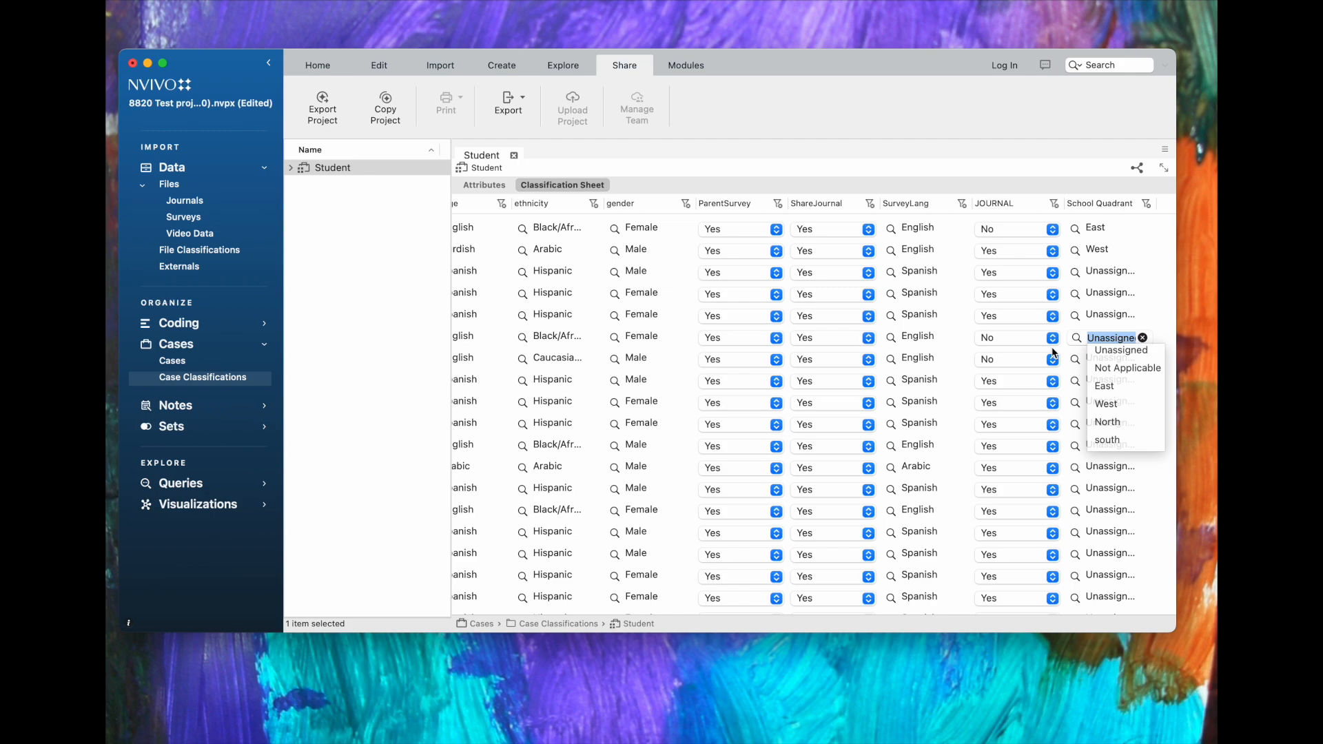
scroll(1052, 352, "left", 15)
scroll(1052, 352, "left", 2)
scroll(1052, 352, "up", 3)
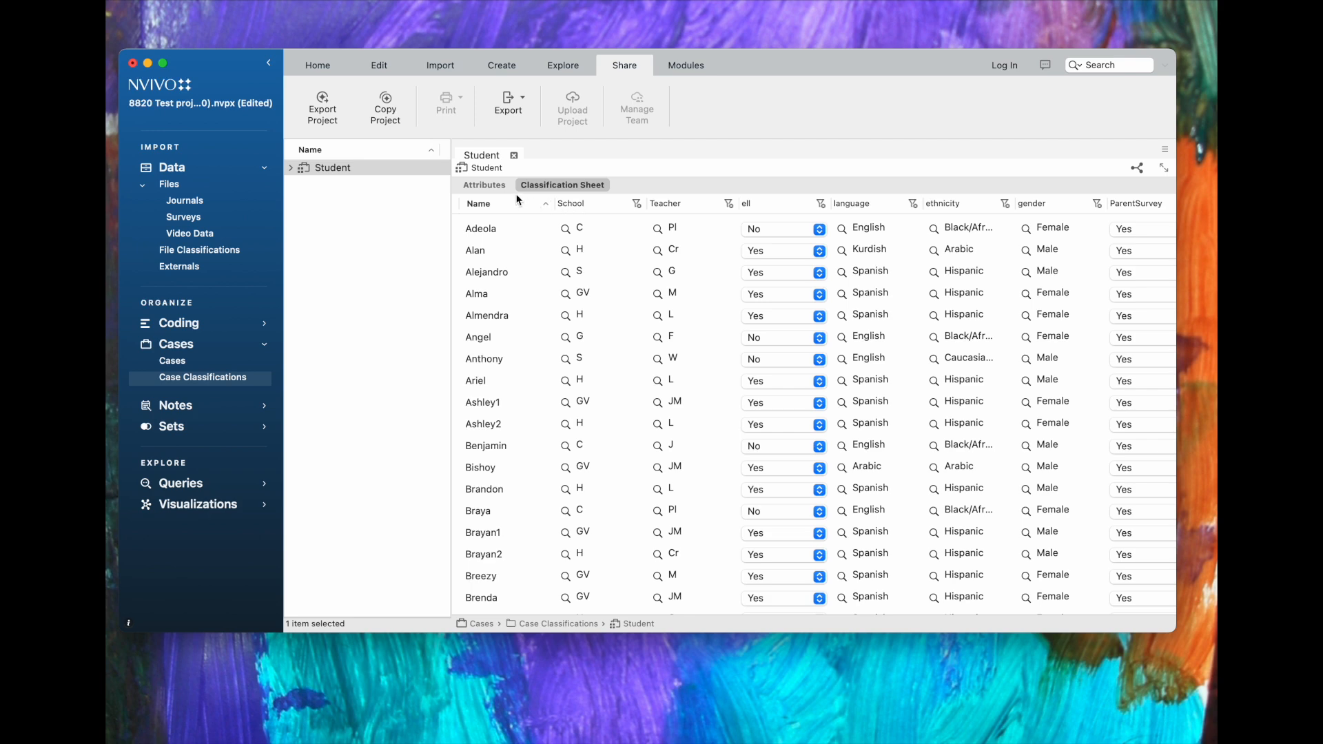
Rename the Student classification's School attribute as Buildintg
left_click(491, 186)
left_click(497, 309)
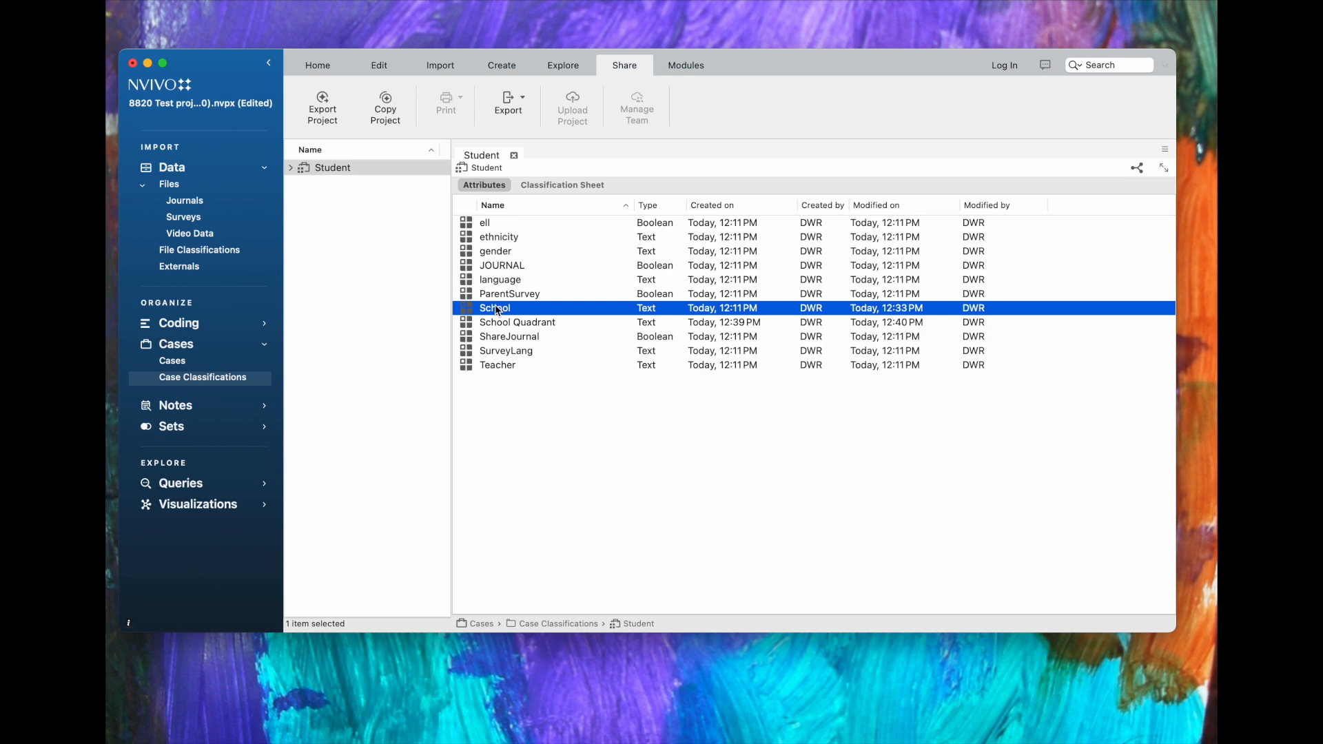
right_click(498, 310)
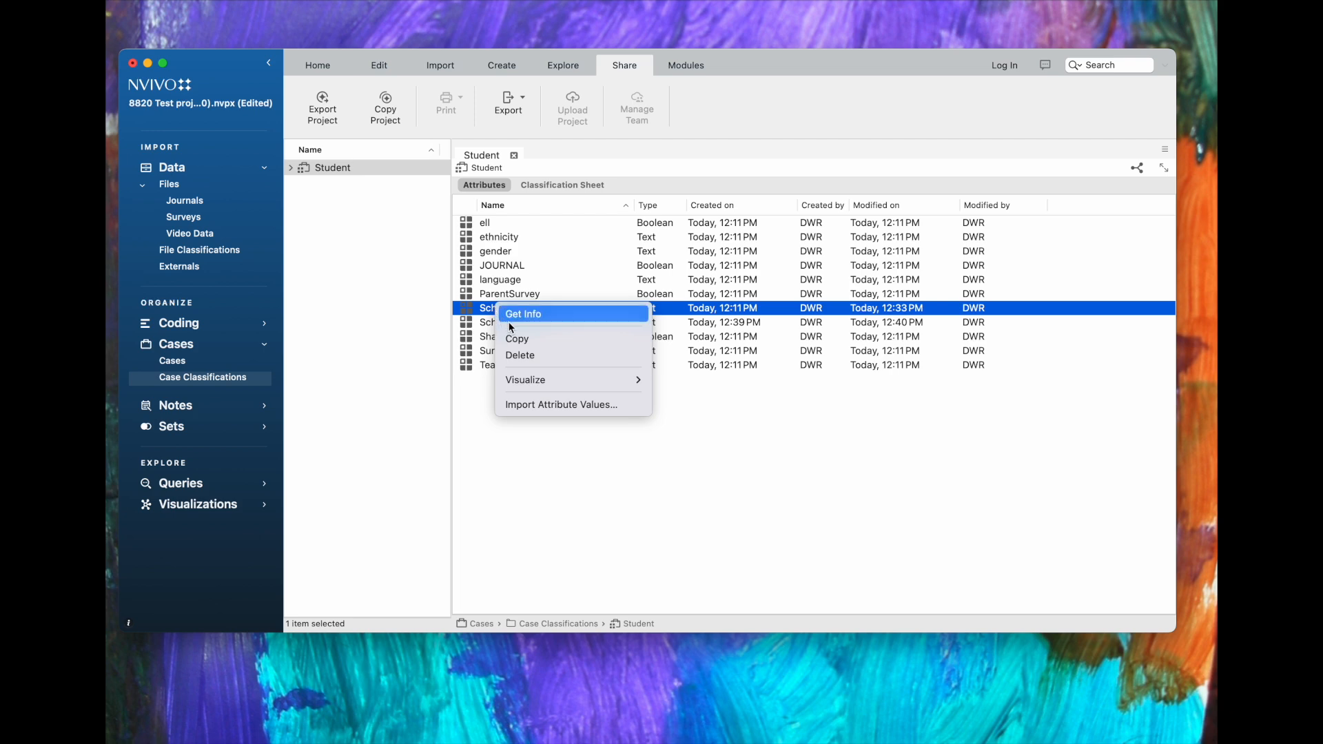
left_click(514, 318)
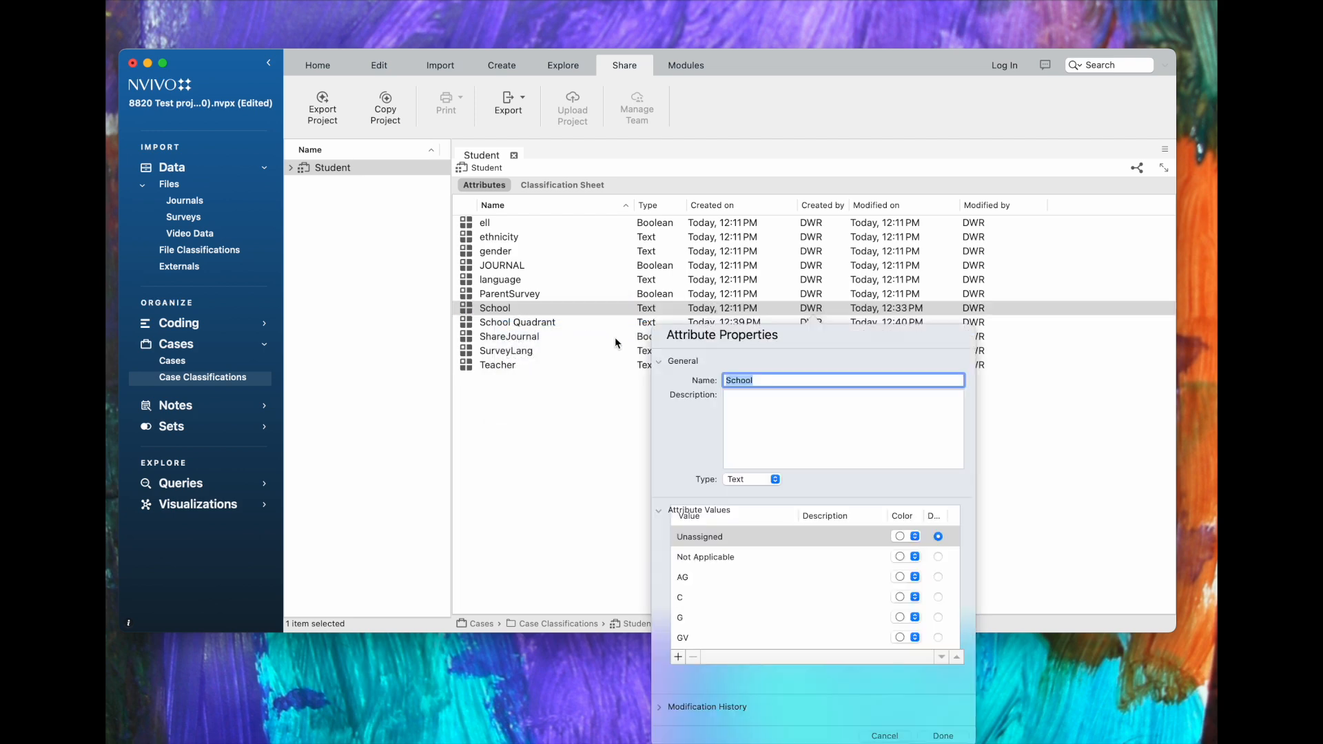
left_click(755, 379)
double_click(756, 380)
type("Buildintg")
left_click(944, 736)
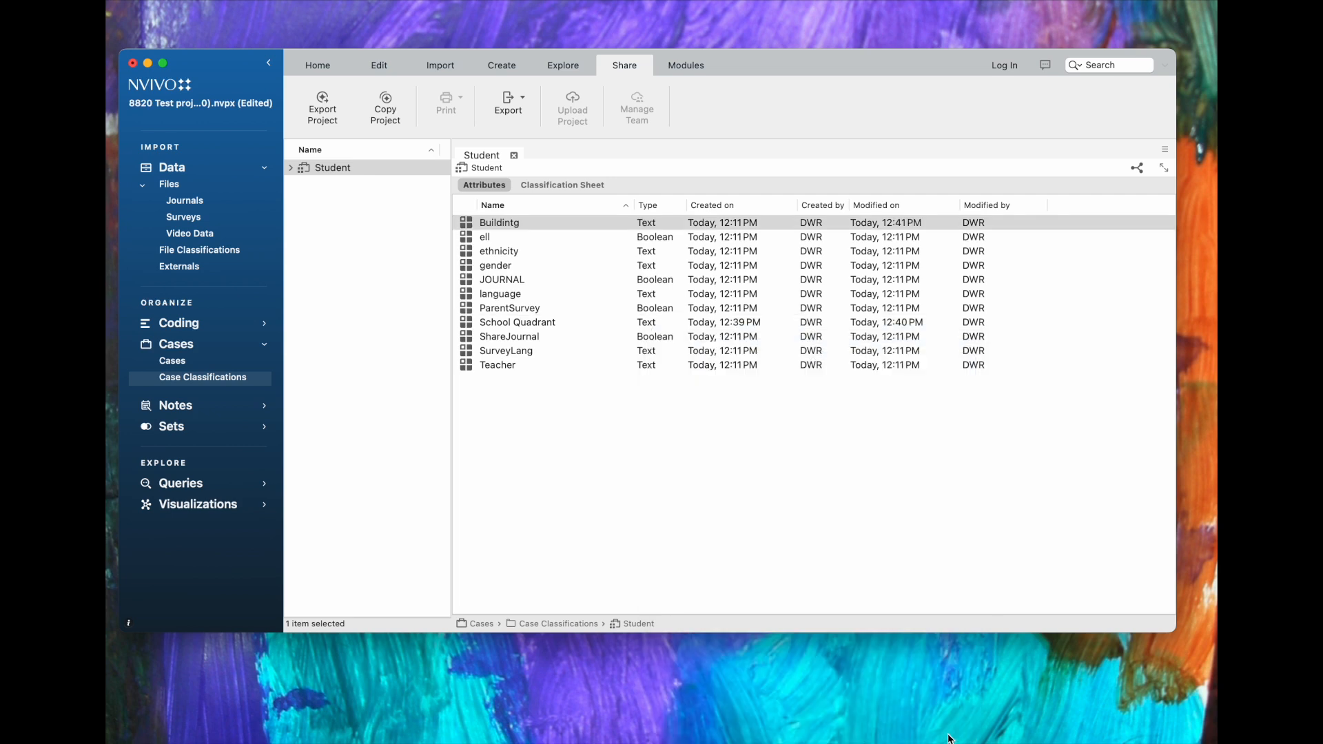
Correct the misspelled attribute name to Building and show the Student classification sheet
right_click(506, 226)
left_click(528, 233)
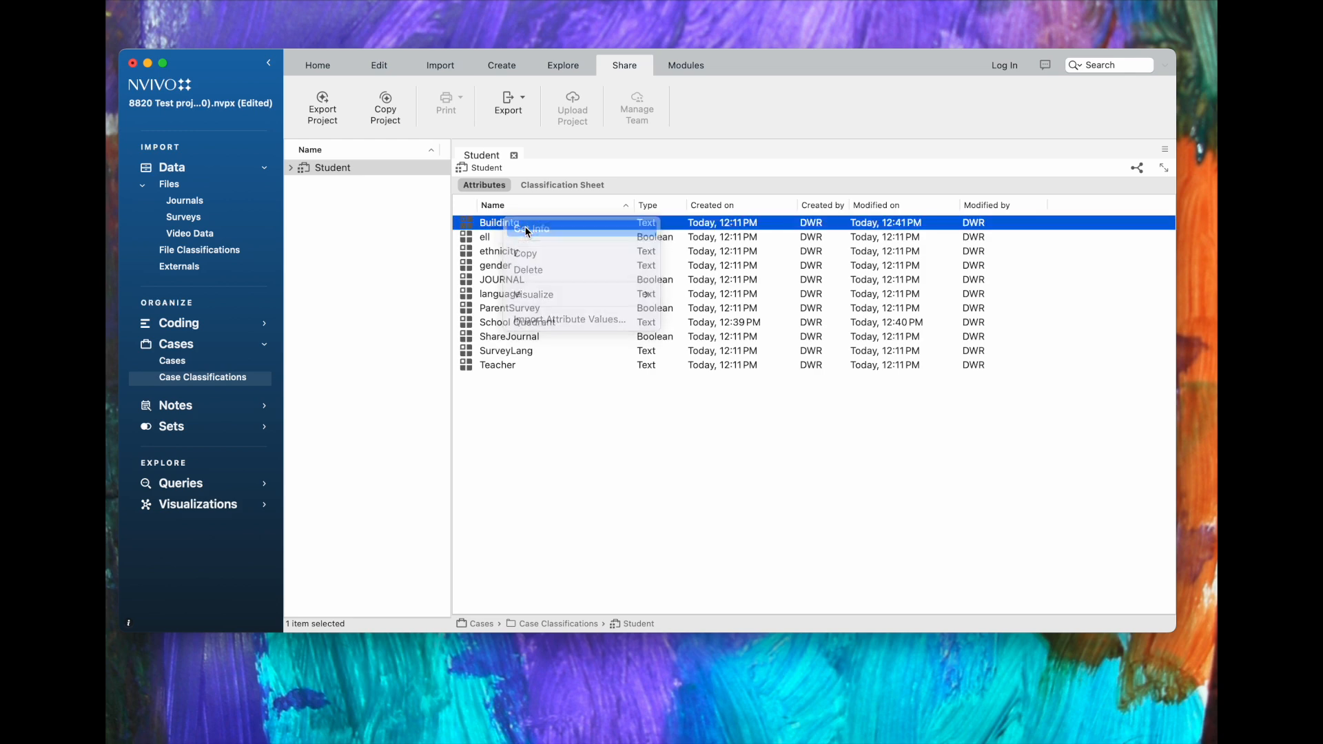
left_click(757, 295)
key("BackSpace")
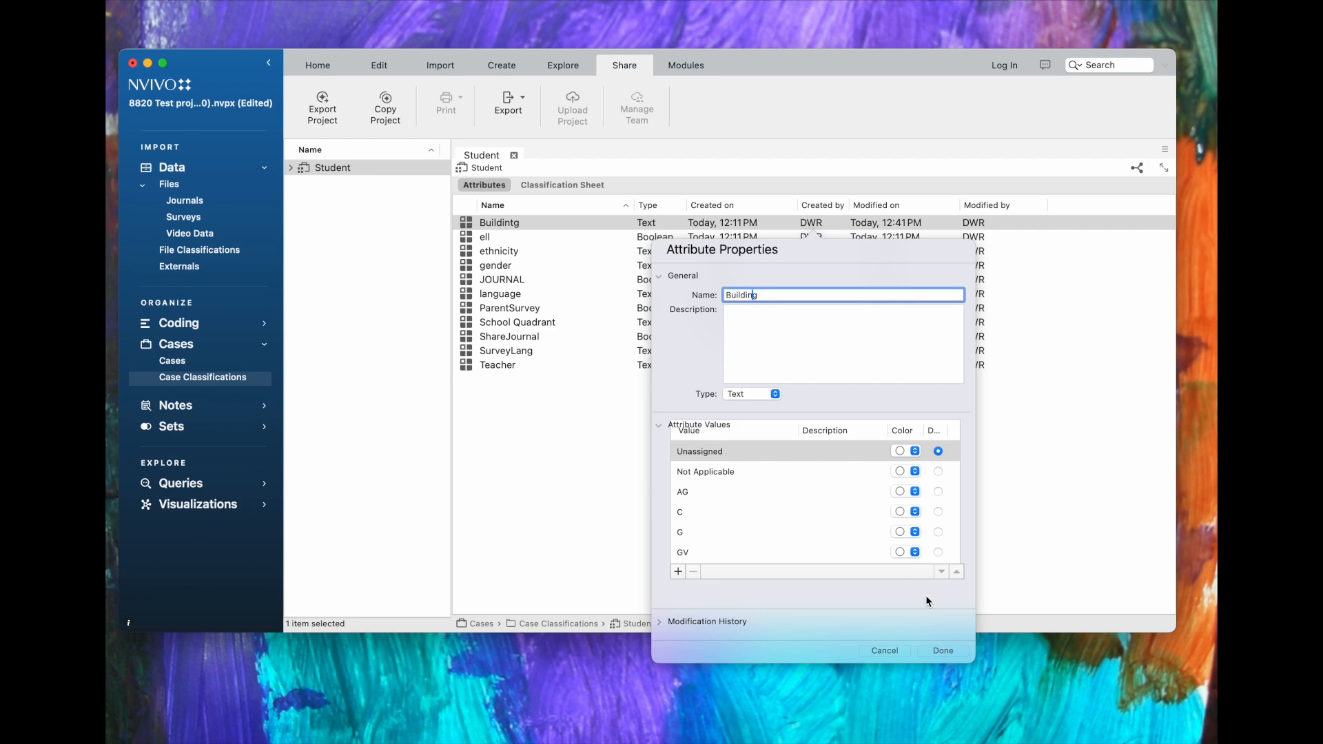
left_click(943, 651)
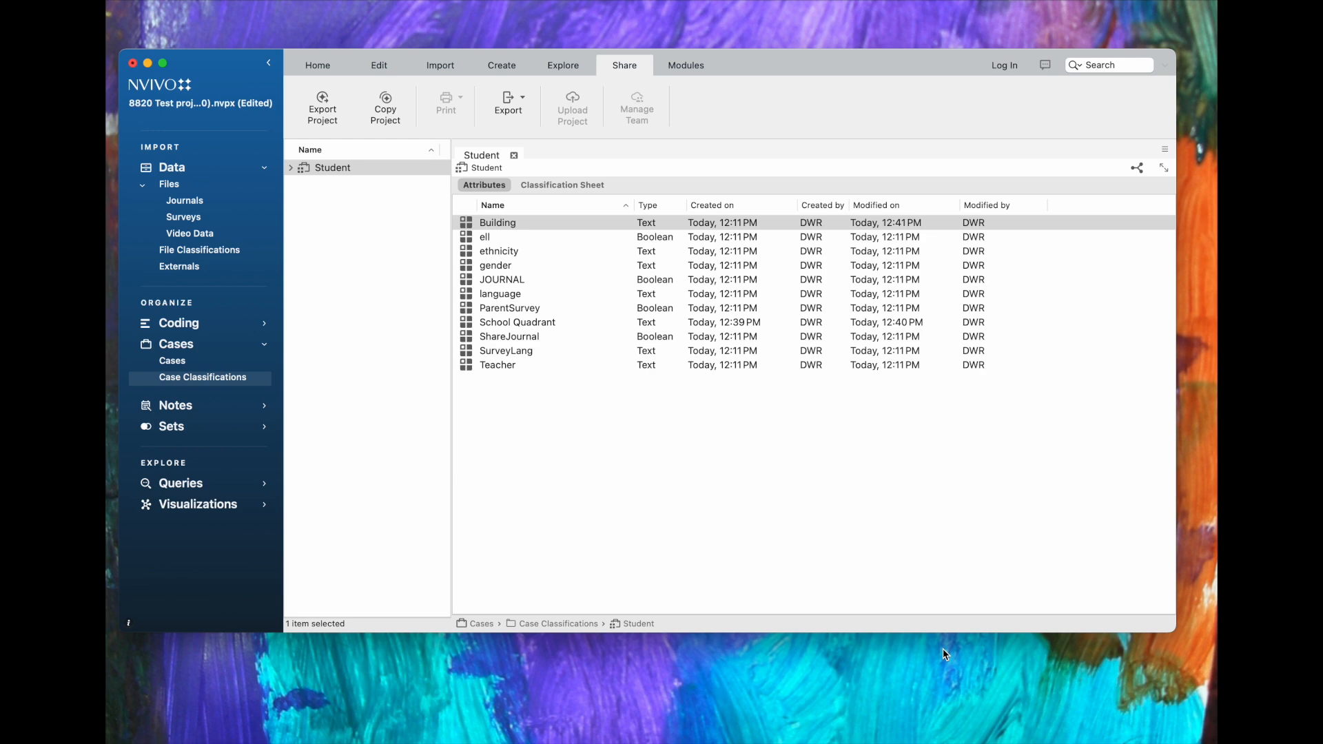
left_click(562, 185)
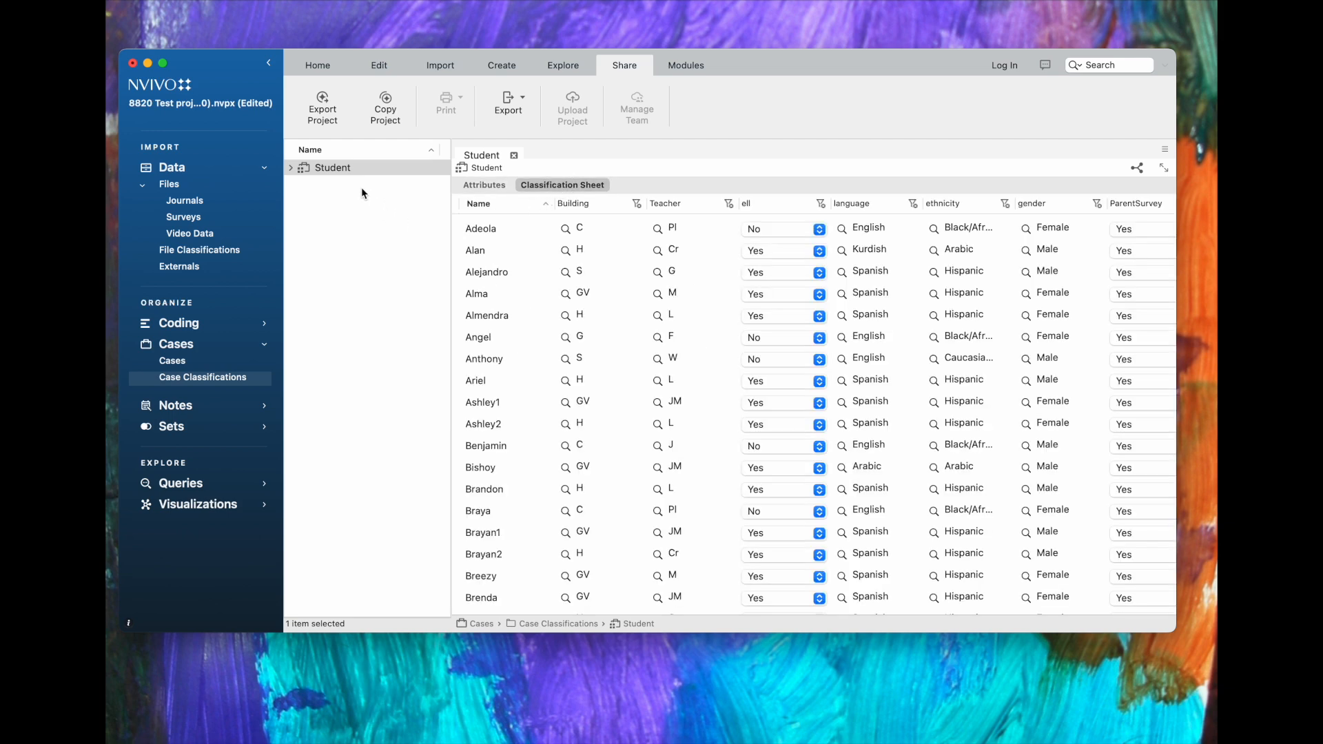
Create a new case in the Student classification and enter the student's first name as its name
left_click(336, 171)
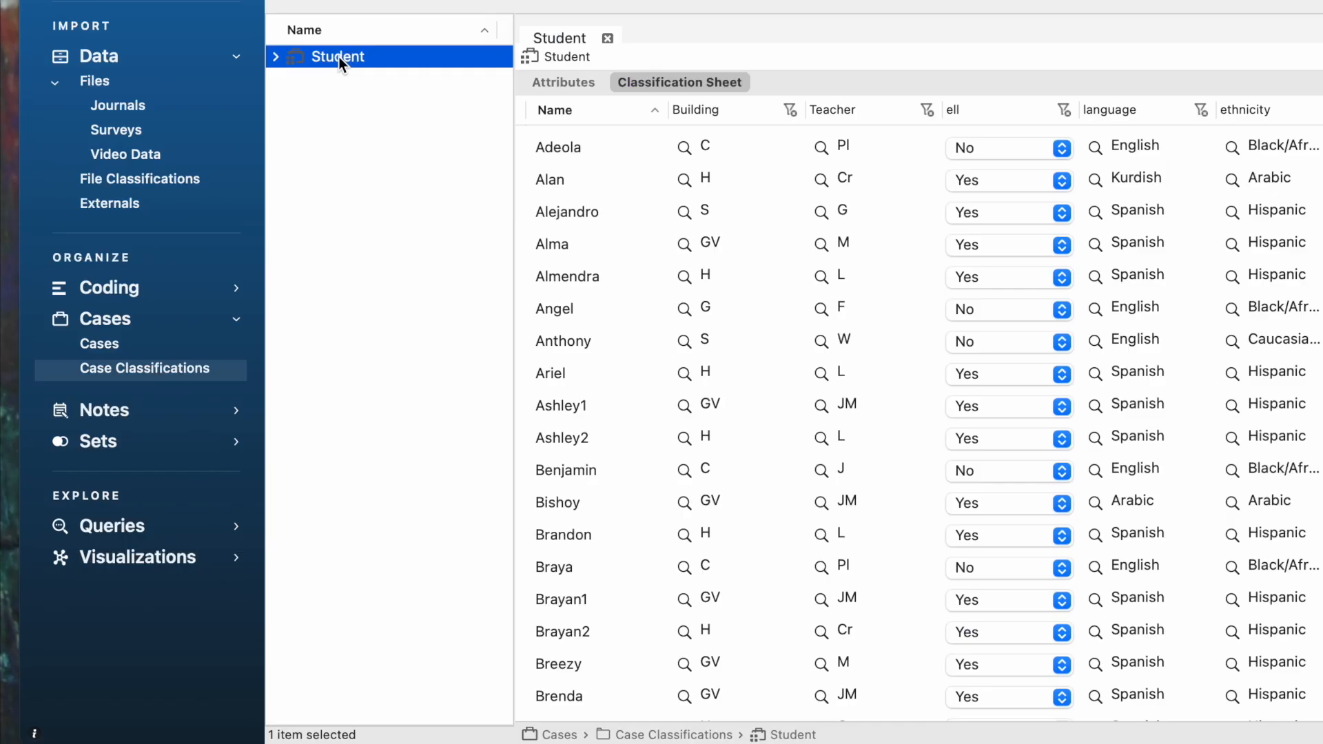
right_click(333, 169)
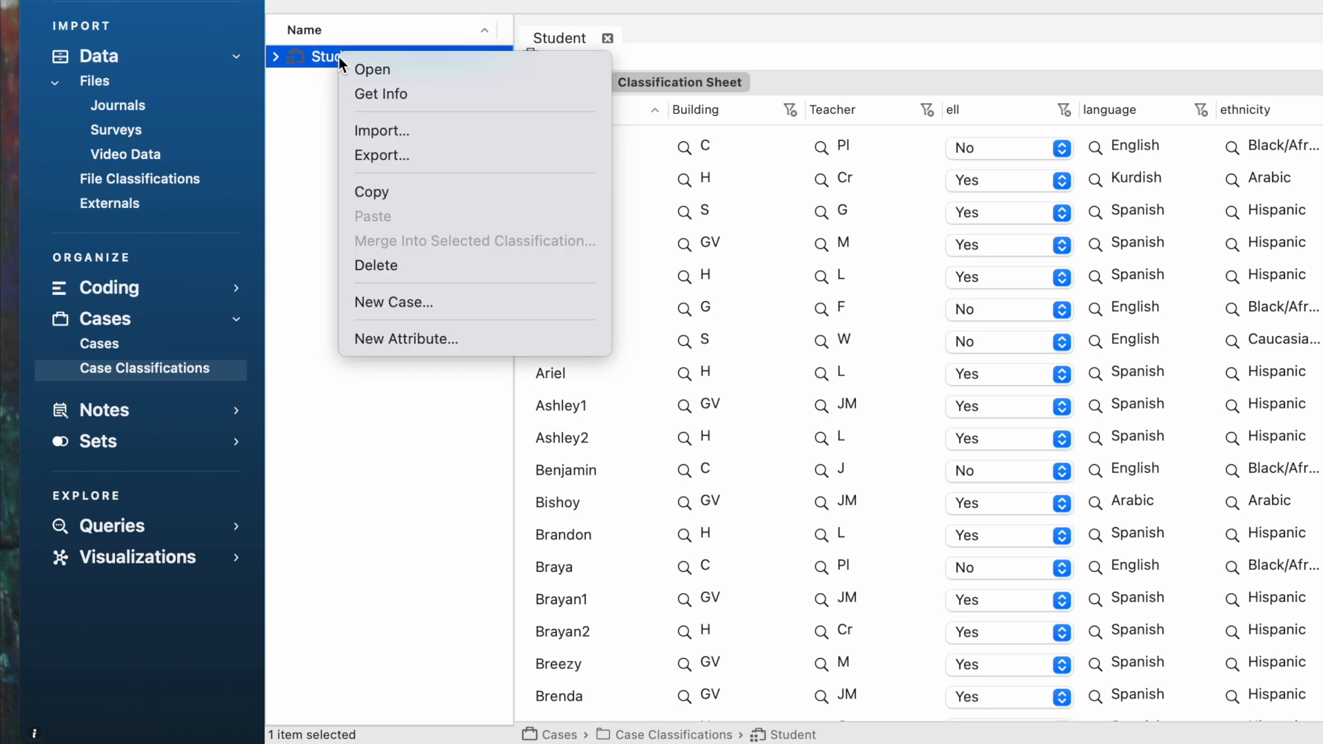
left_click(367, 300)
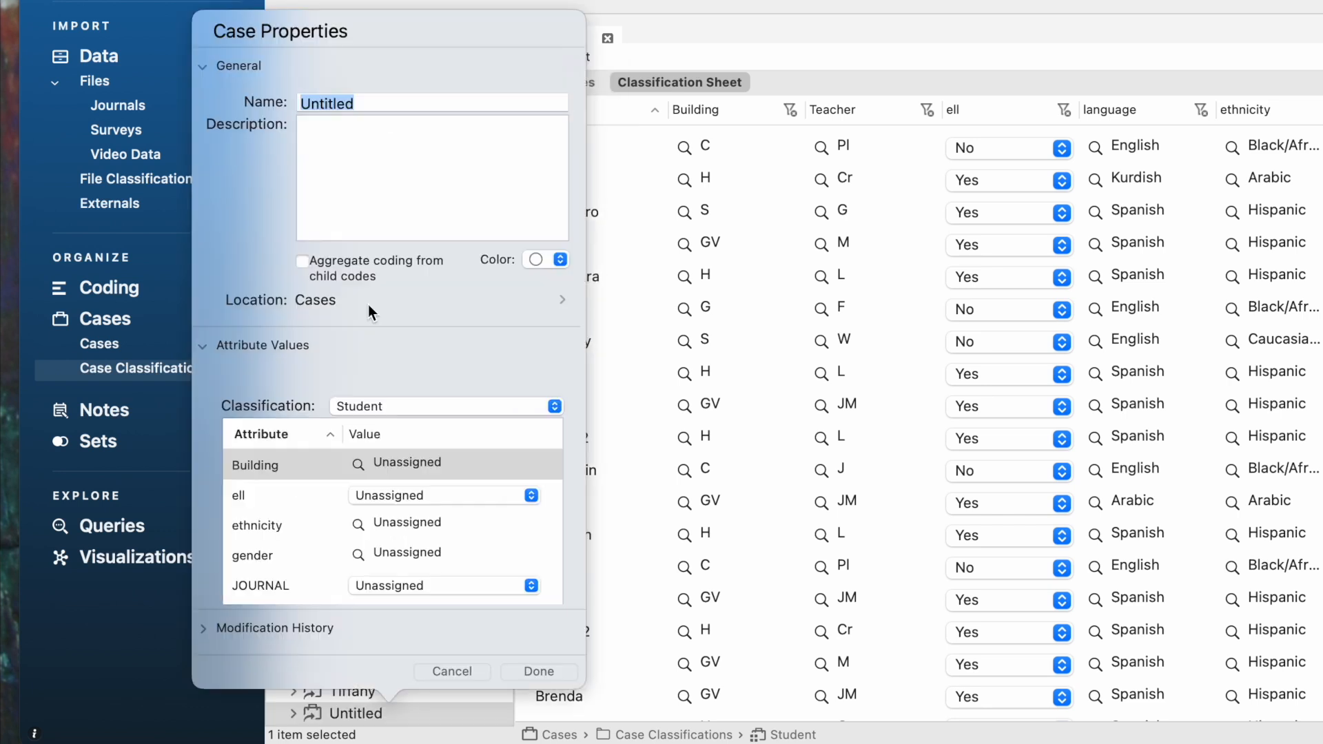
type("Debbie")
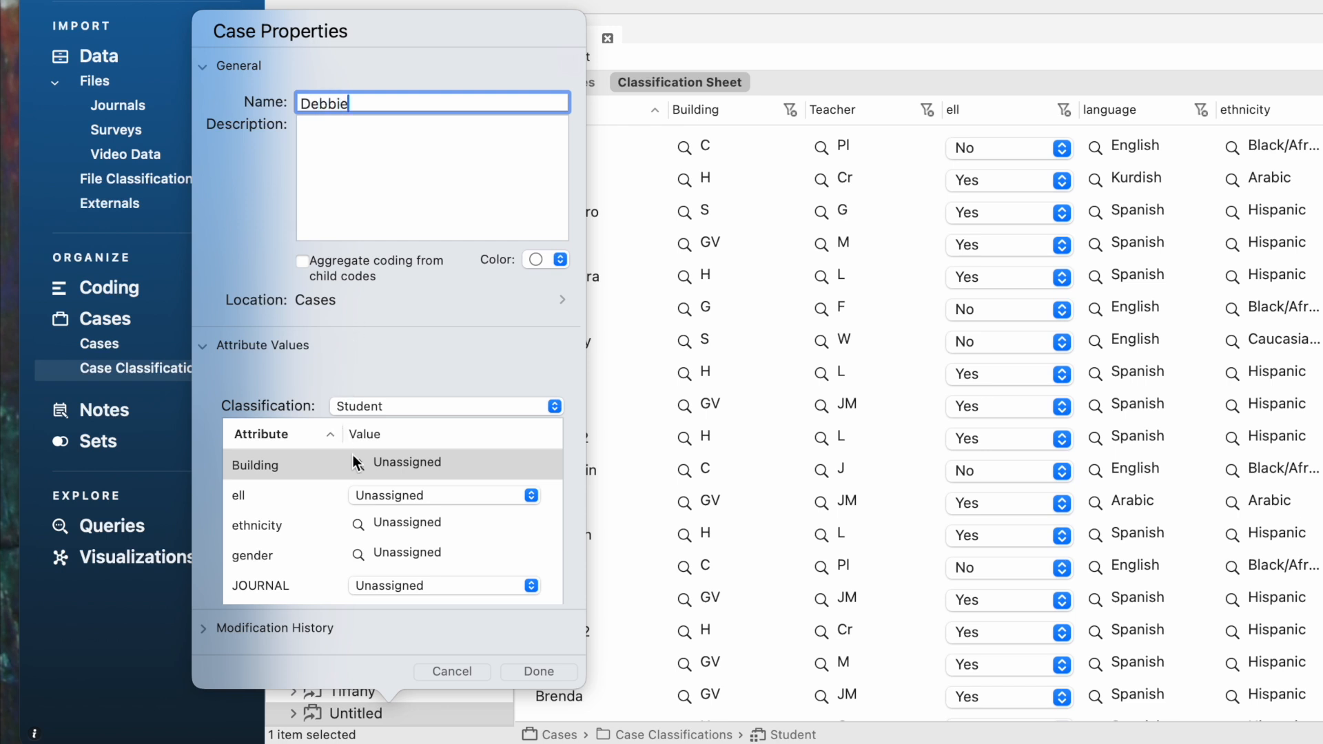
Set the new case's Building attribute to AG and its ell attribute to No
left_click(370, 465)
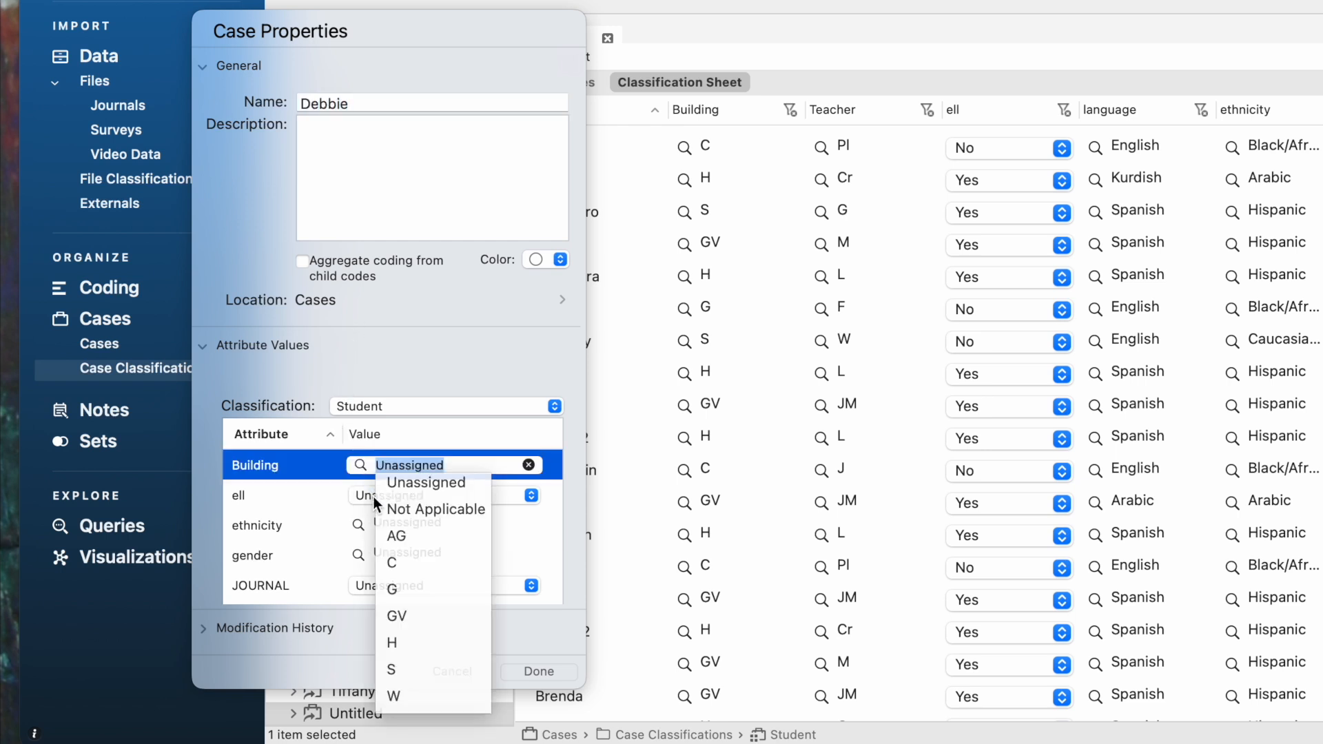
left_click(383, 536)
left_click(533, 526)
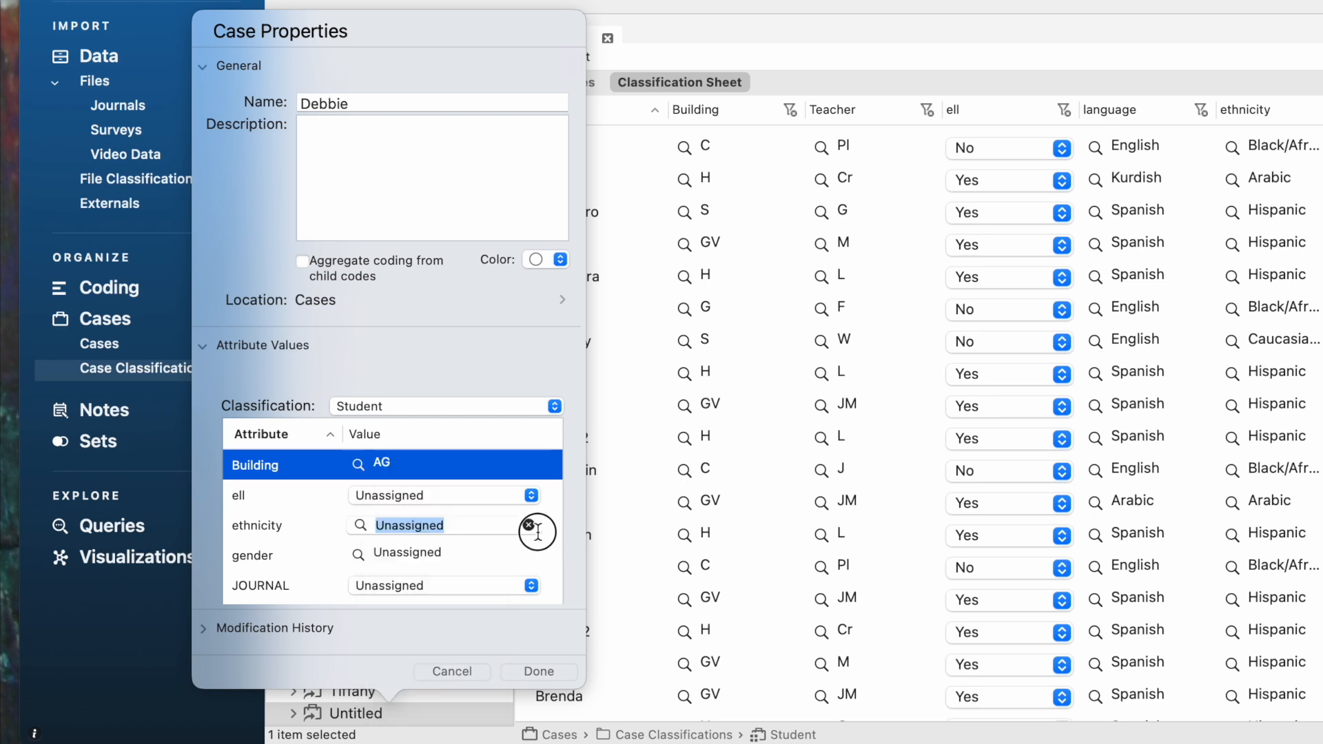
left_click(528, 498)
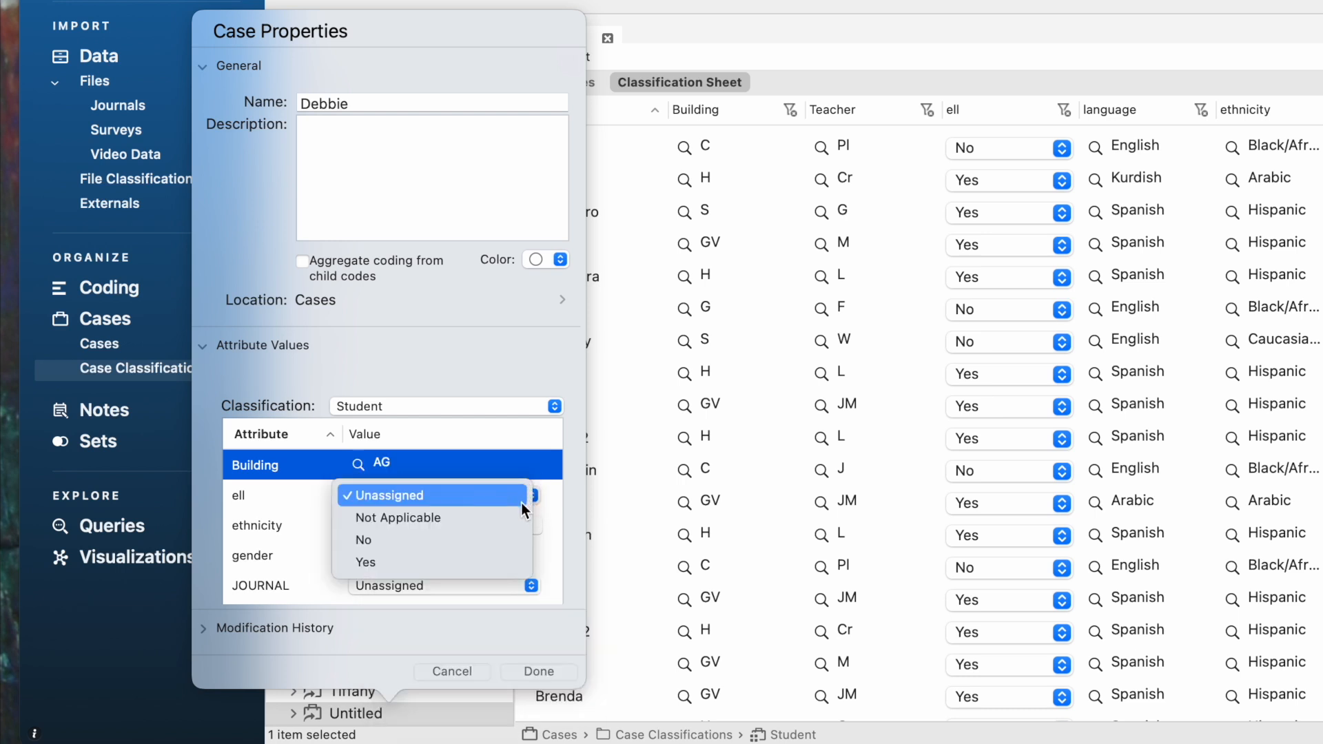
left_click(391, 543)
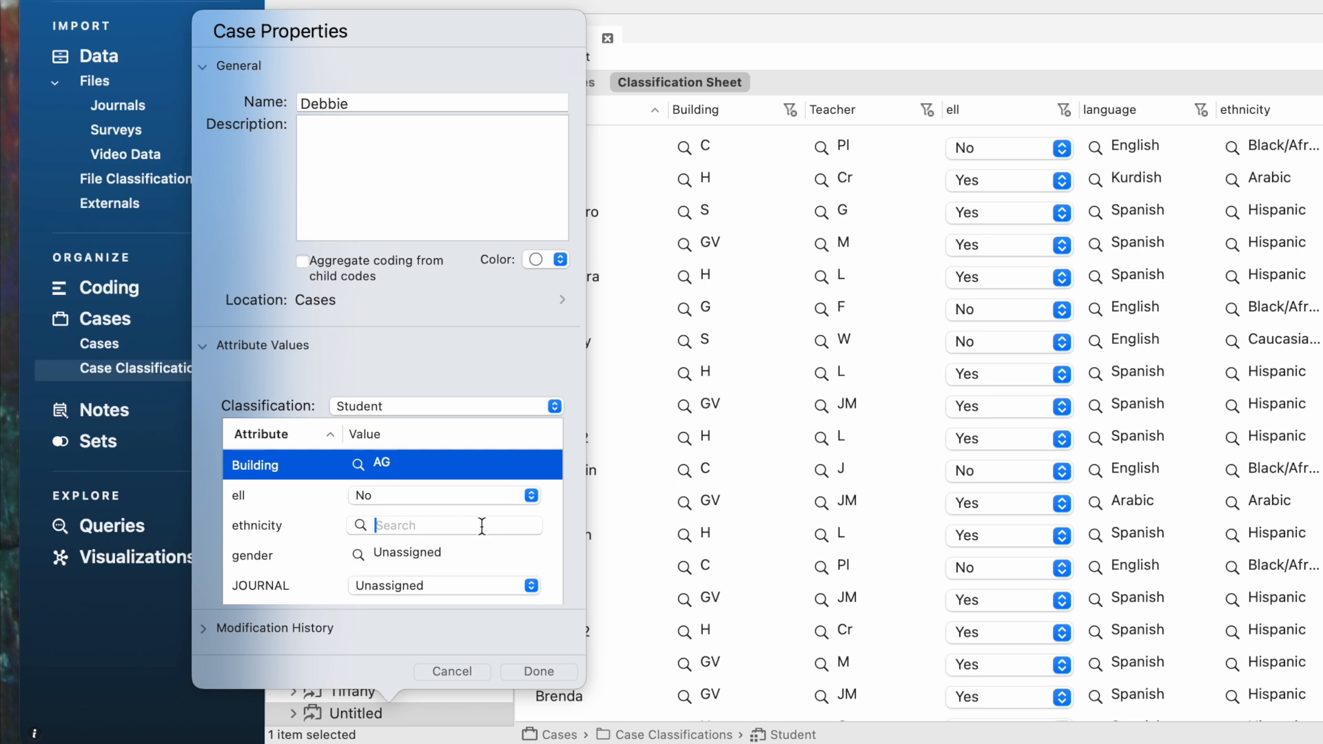
Try to set the new case's ethnicity to Hispanic and save the case
left_click(532, 528)
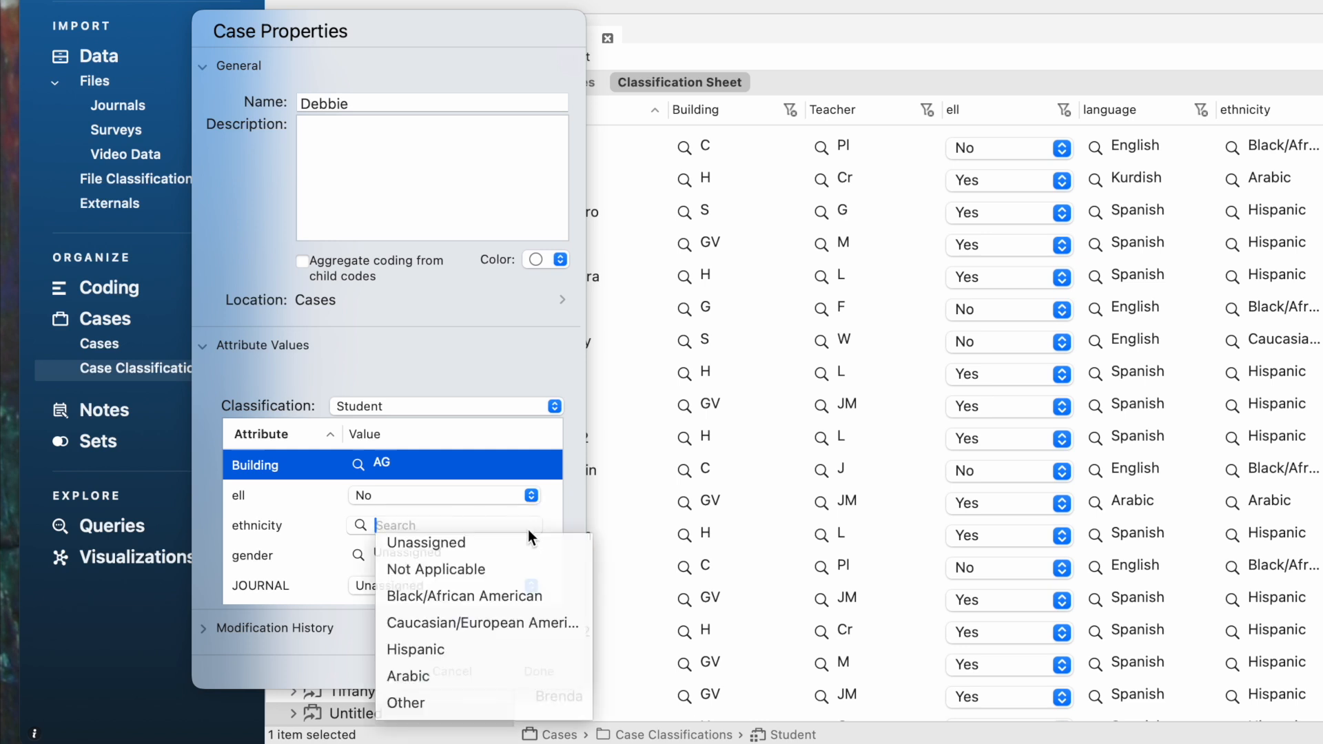
left_click(431, 649)
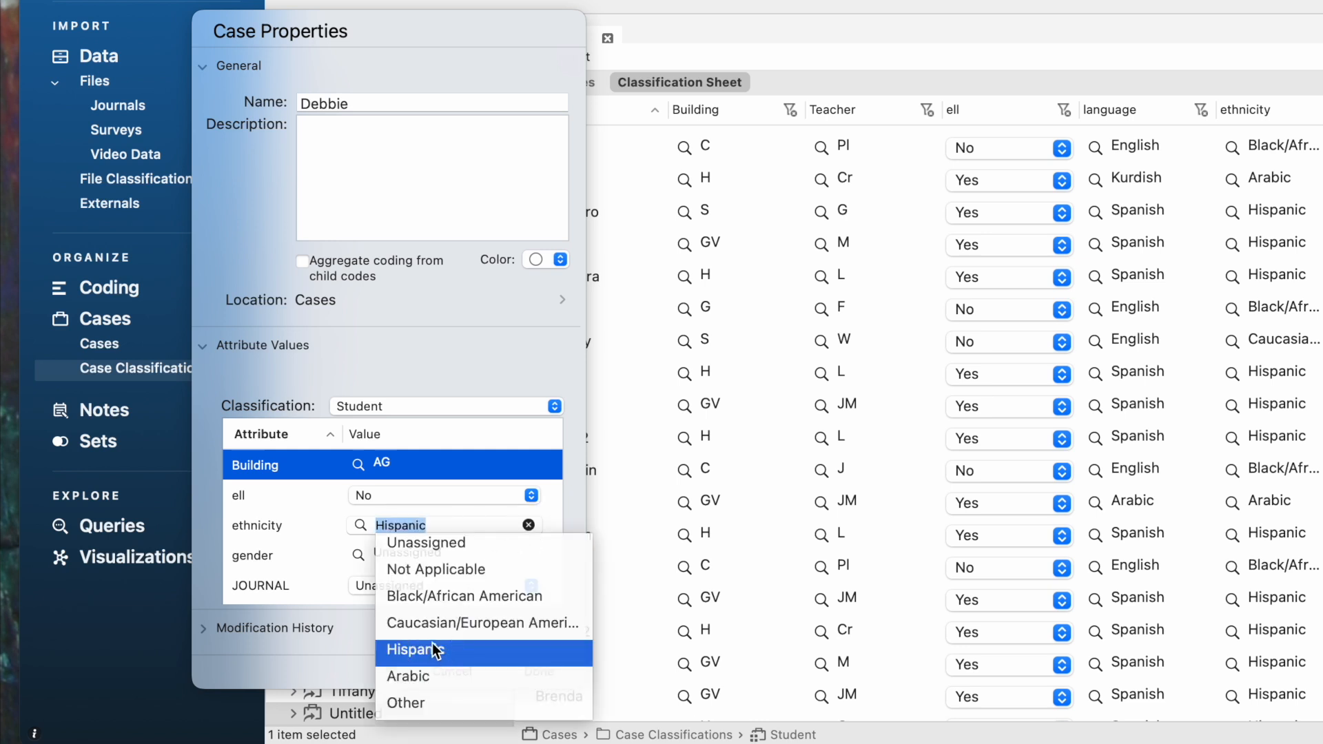
left_click(303, 549)
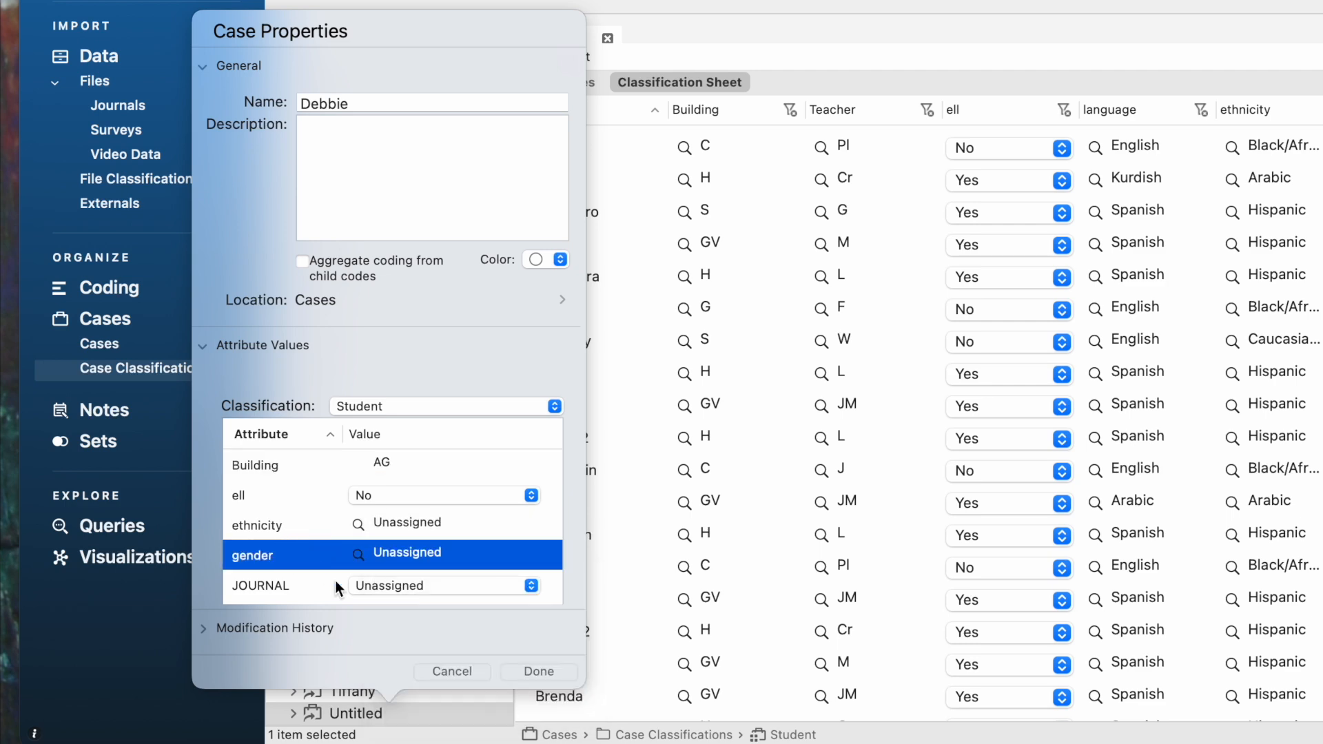
left_click(539, 673)
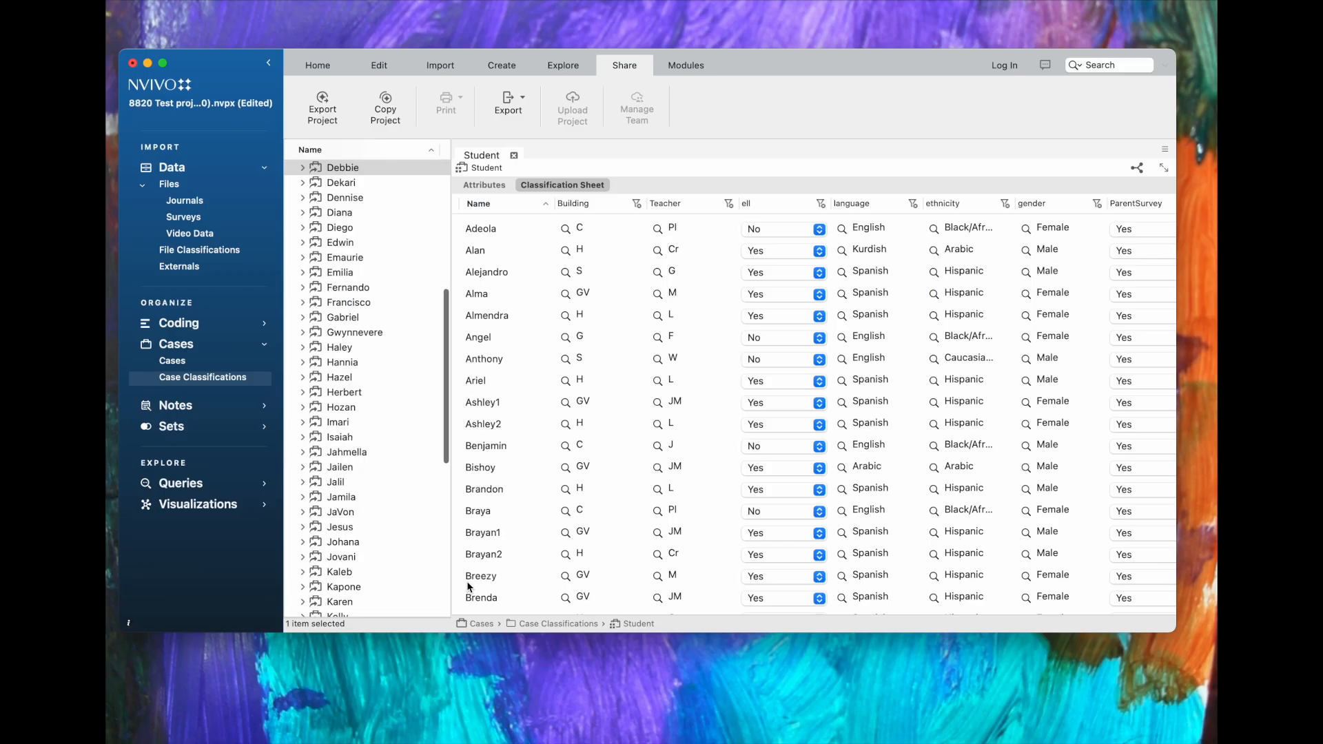
Set the new student's Teacher to Co and language to English in the classification sheet
scroll(483, 544, "down", 10)
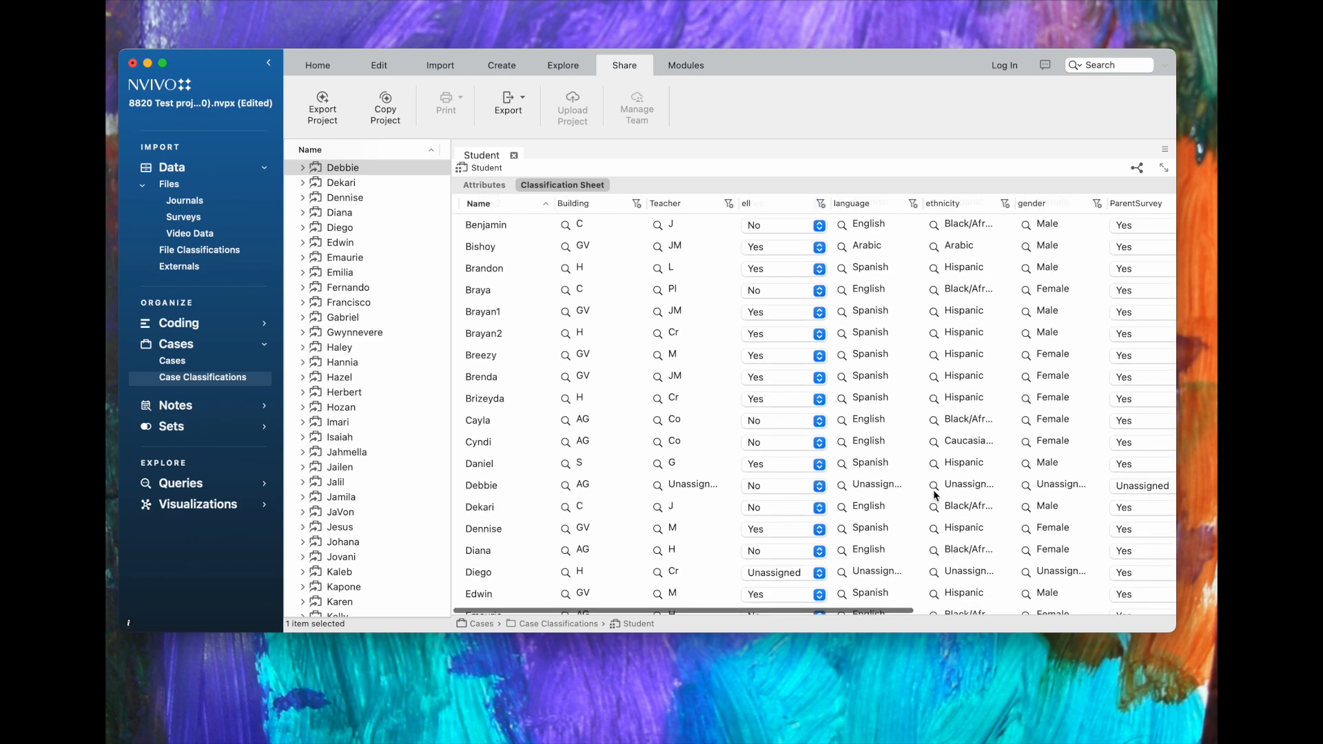
left_click(659, 489)
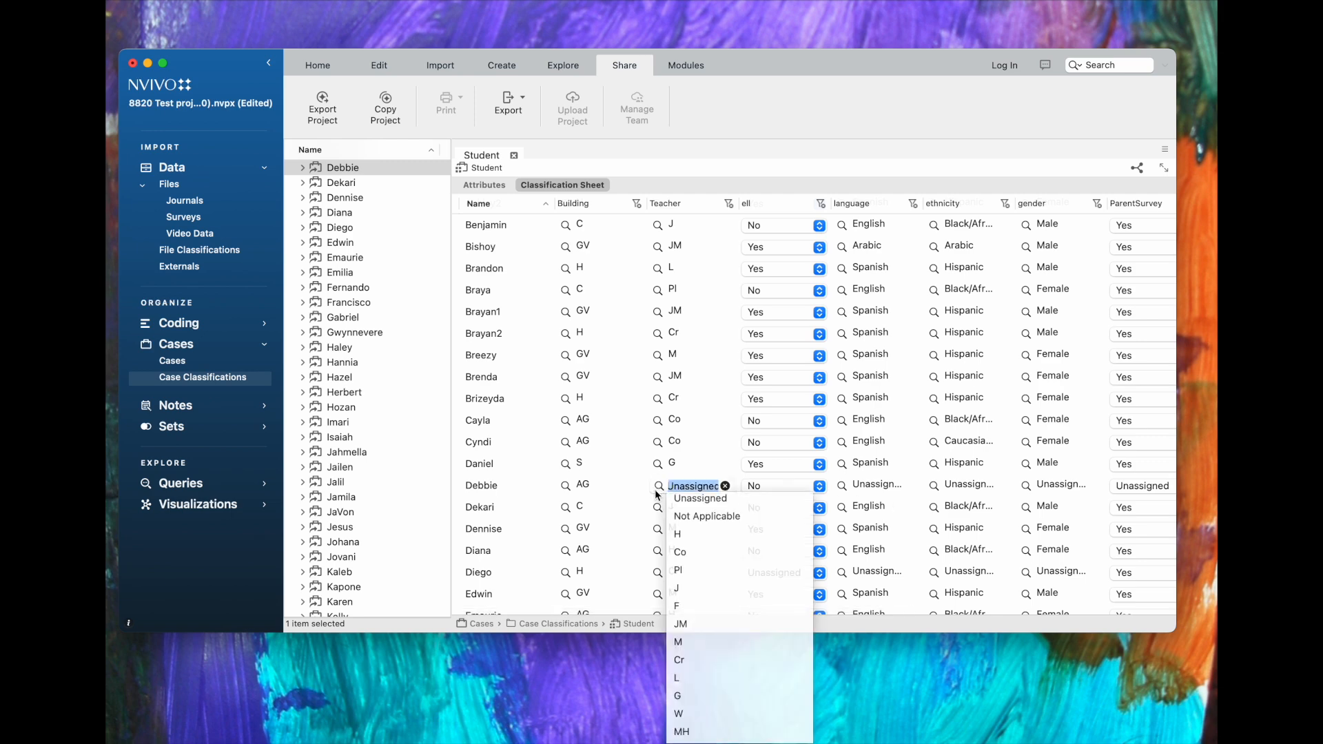
left_click(678, 552)
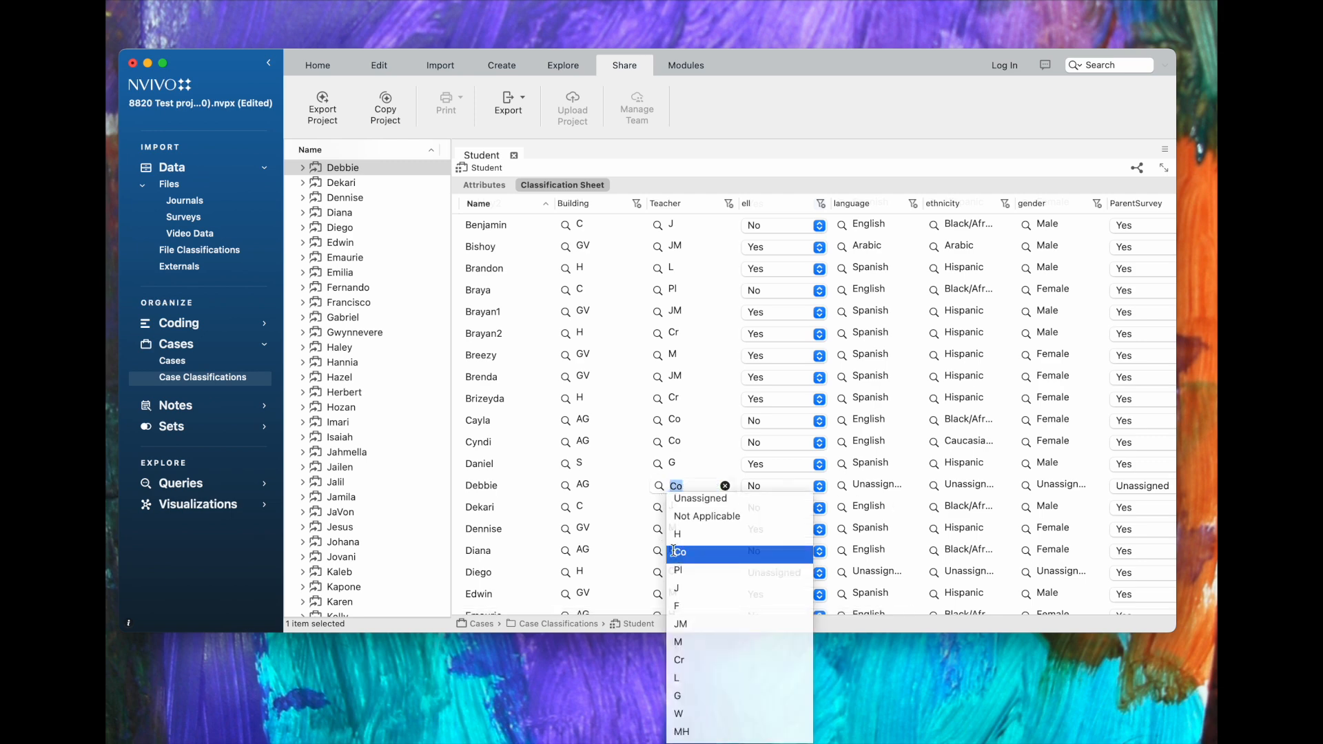
left_click(847, 487)
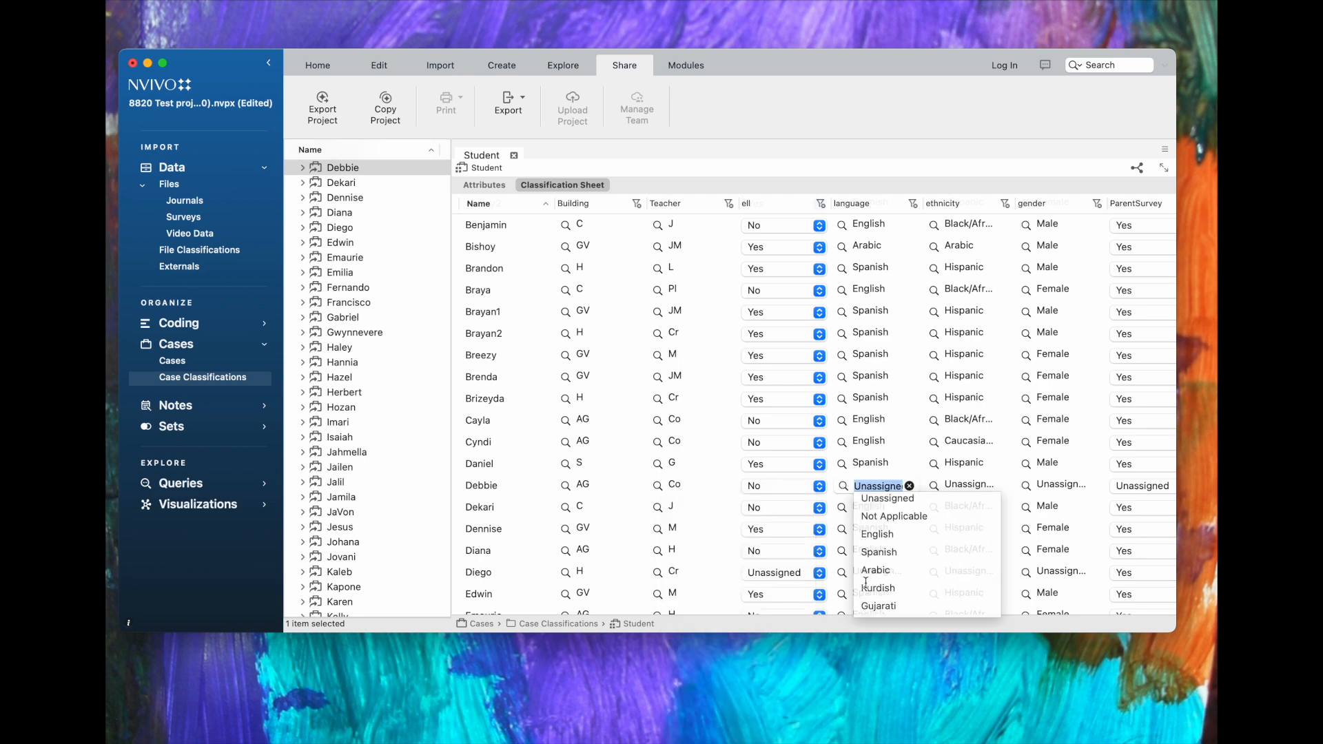
left_click(870, 536)
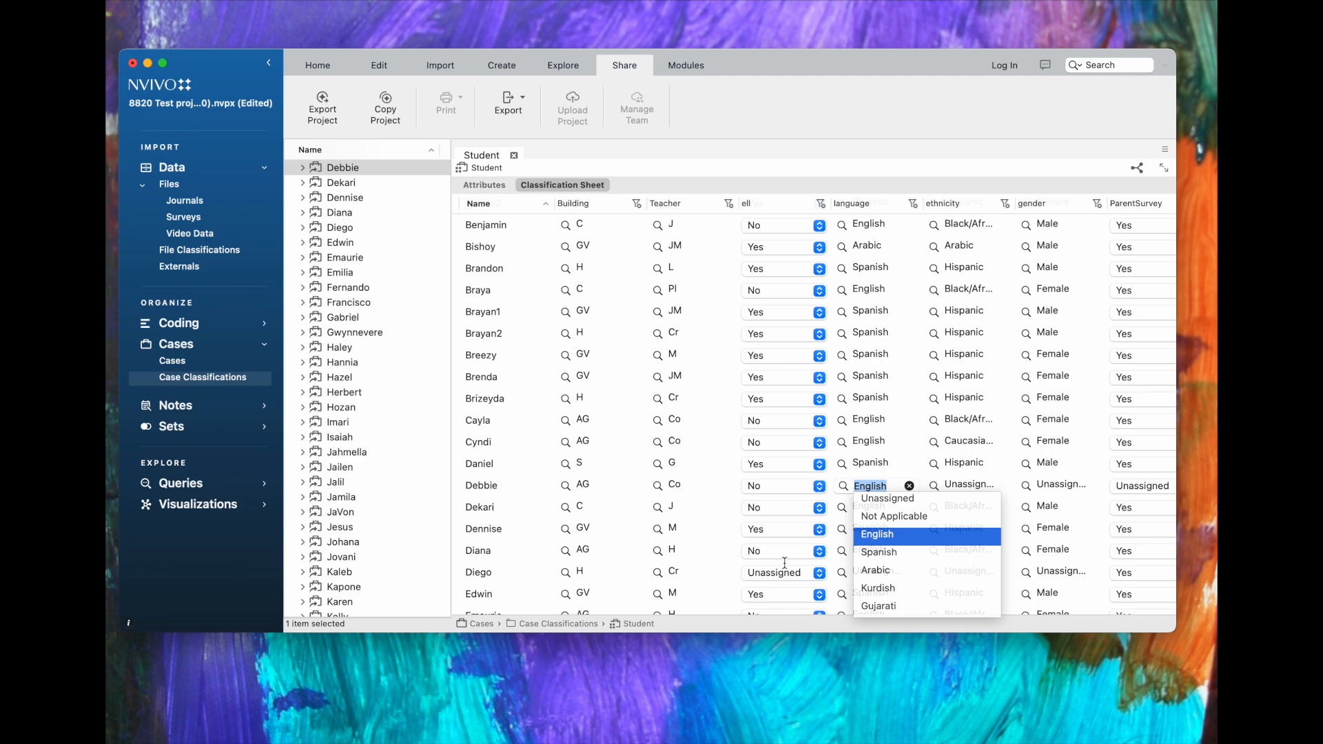
key("Return")
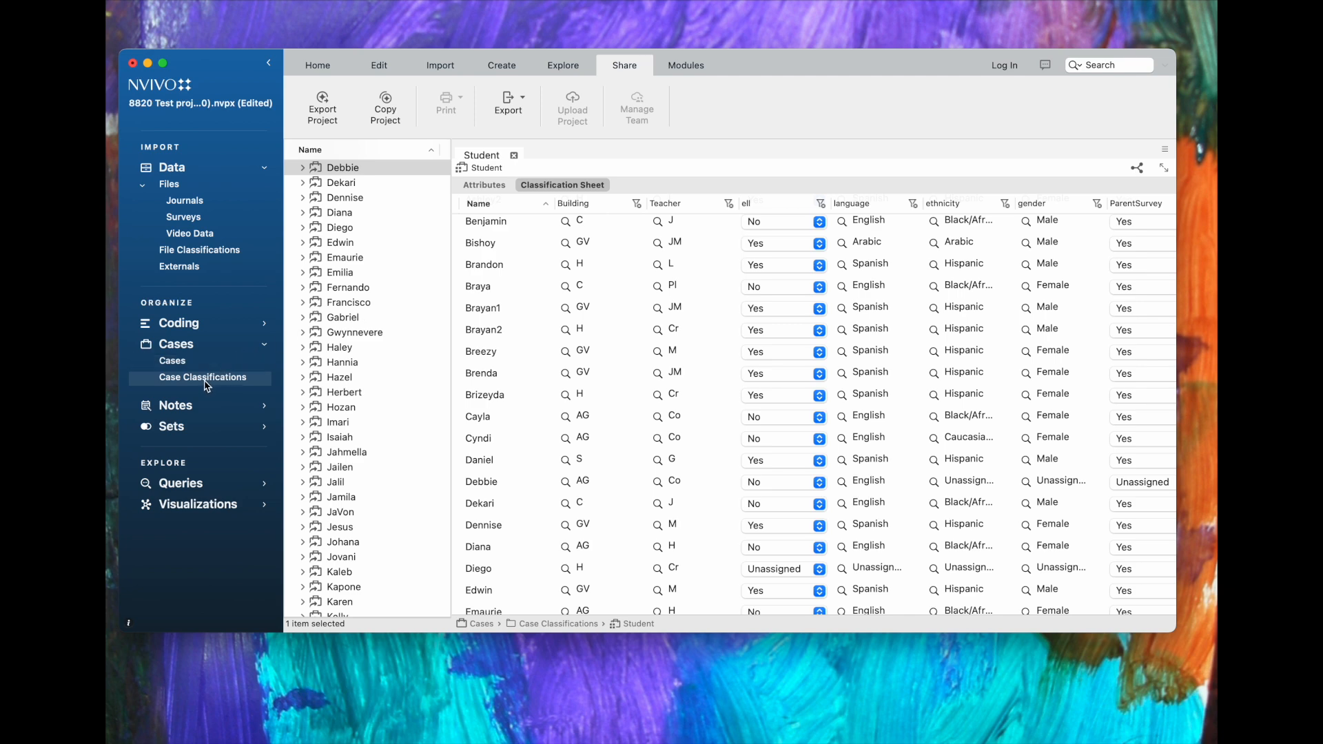
Show the Student classification's attribute list and visualize the Building attribute's values for cases
left_click(485, 185)
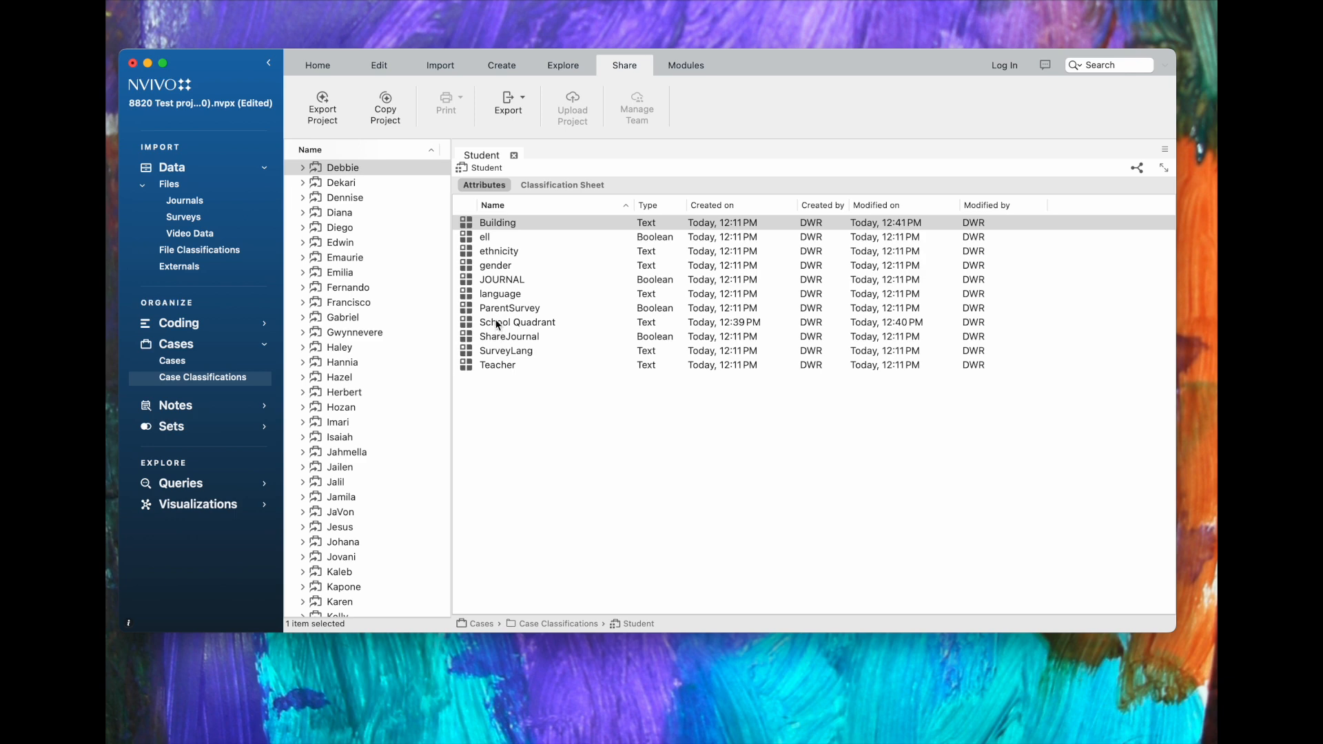
left_click(496, 224)
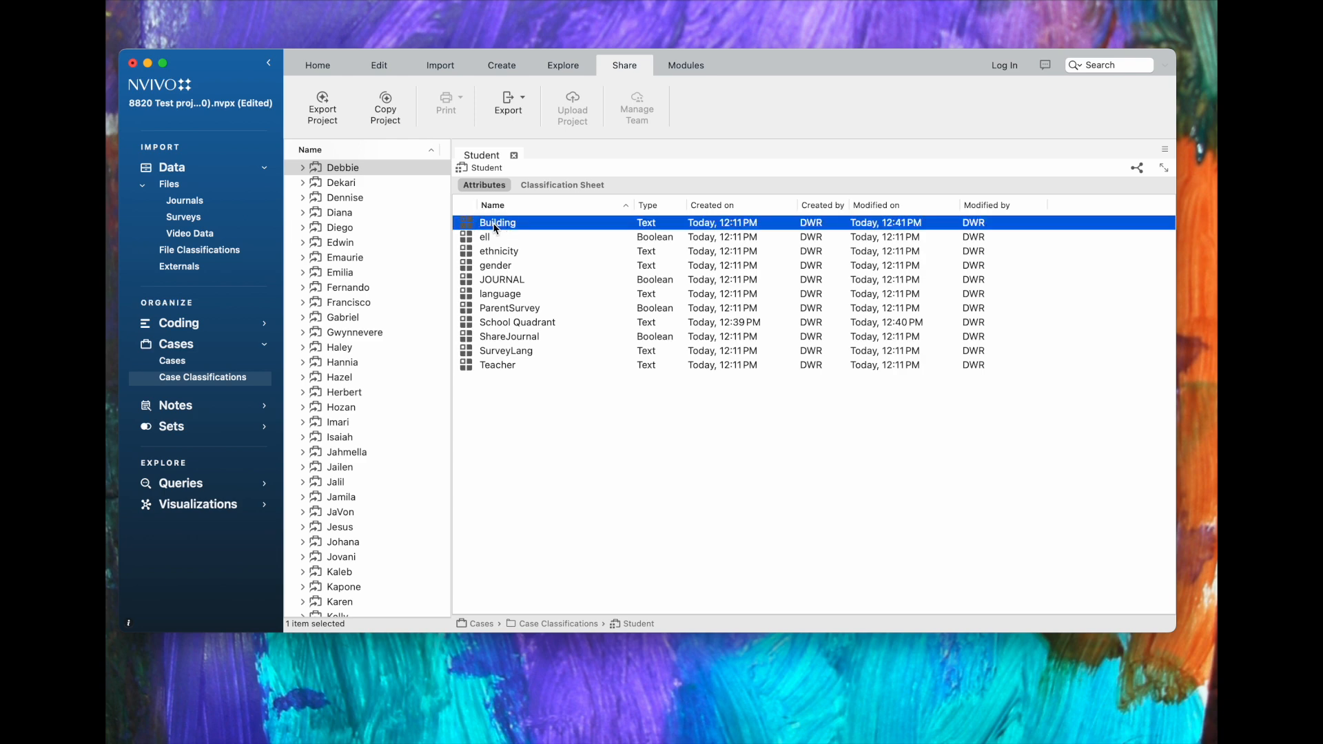
left_click(493, 223)
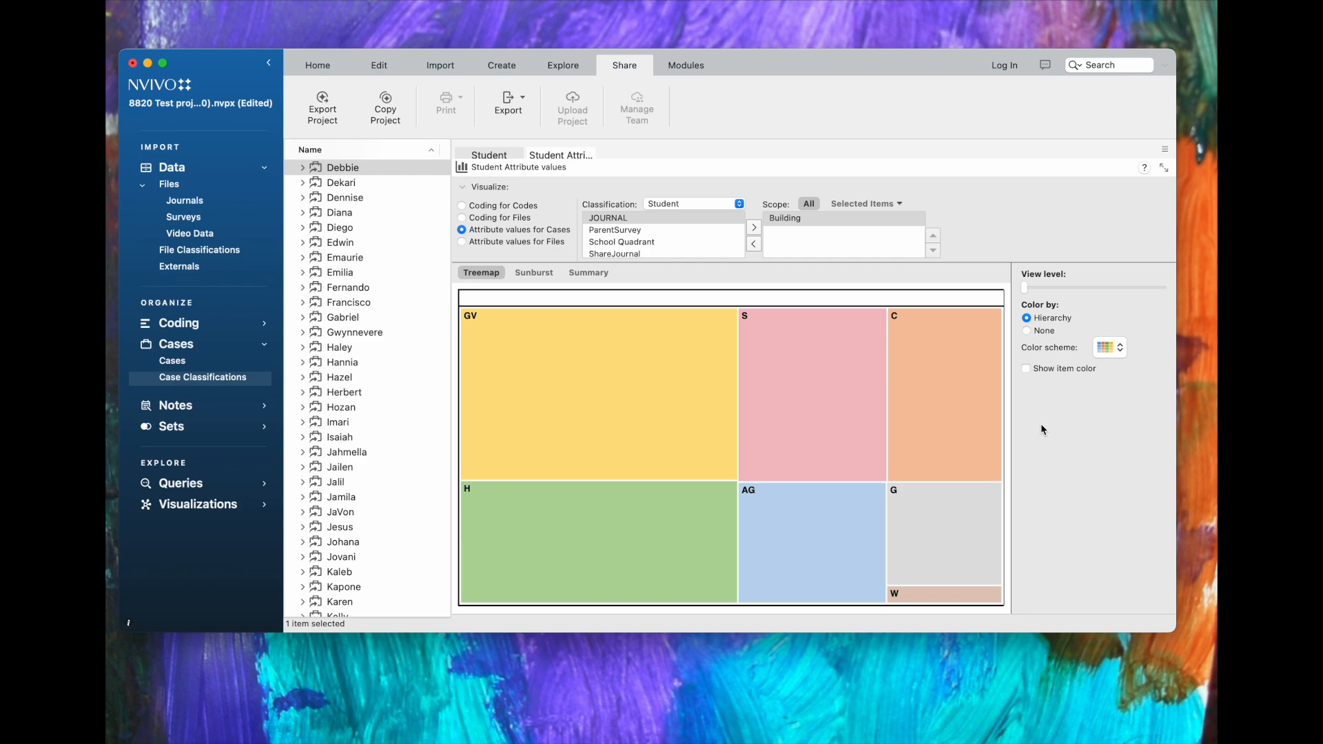
Inspect the GV and S areas of the Building treemap and view the same values as a summary and a sunburst
mouse_move(841, 391)
mouse_move(484, 322)
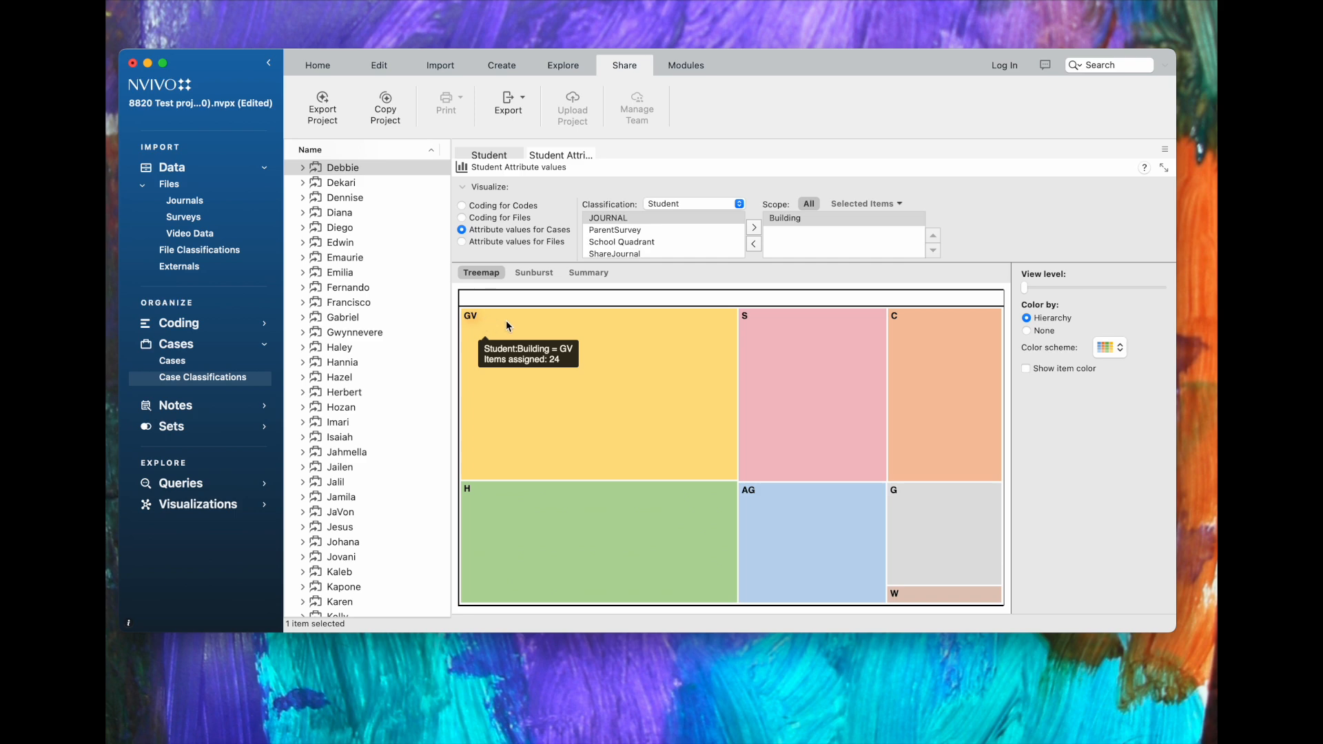
mouse_move(751, 327)
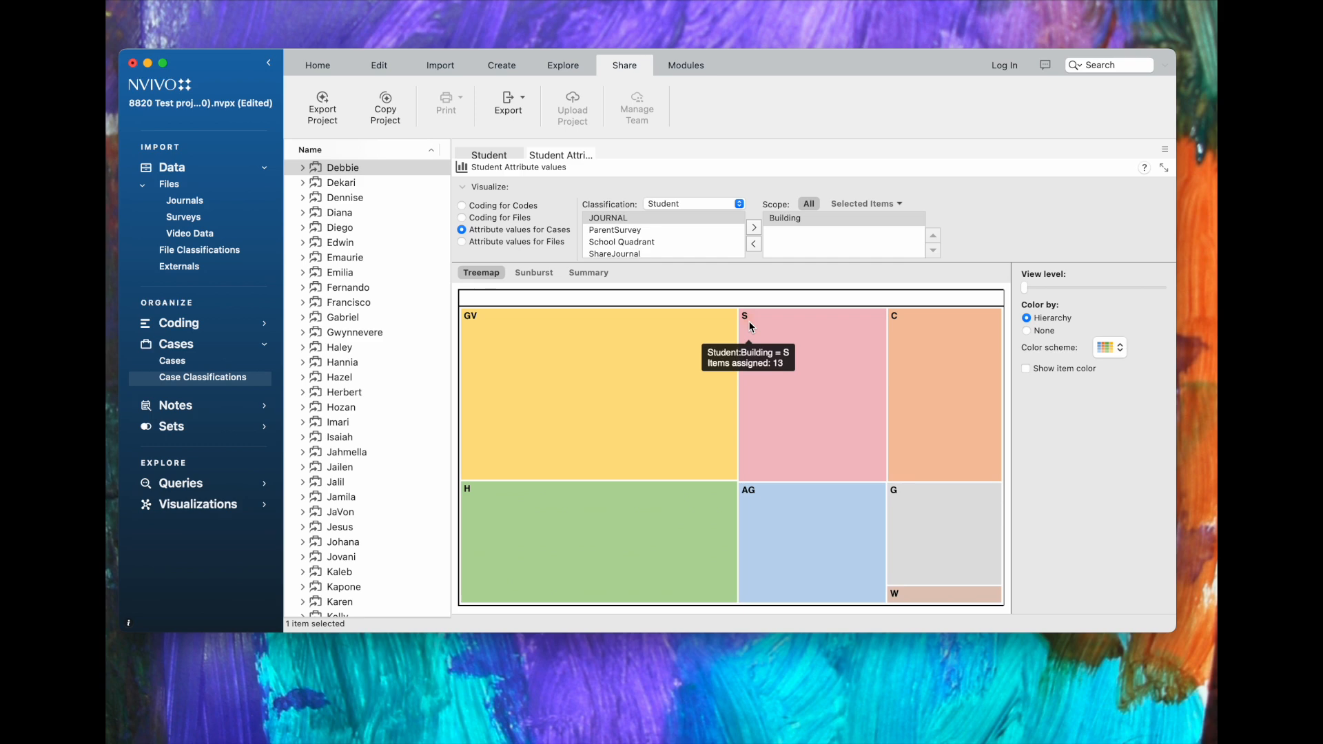
left_click(594, 274)
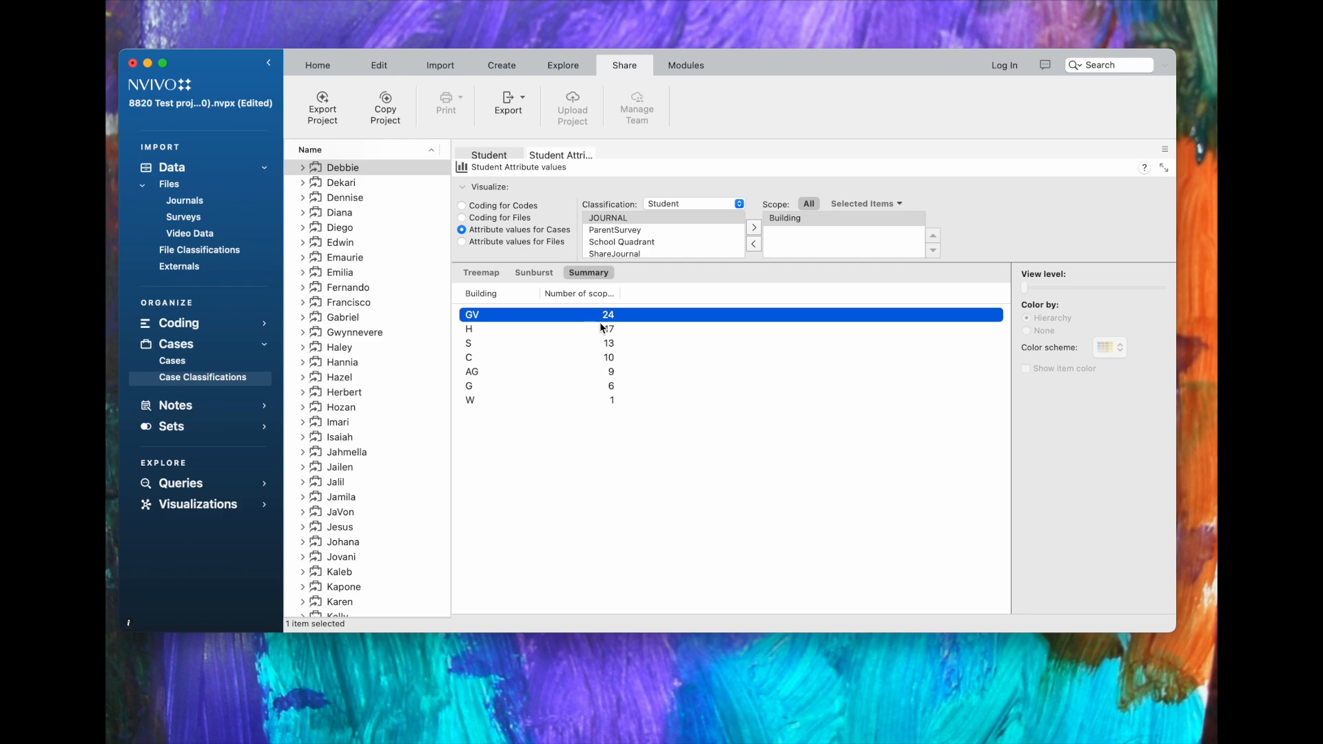
left_click(540, 274)
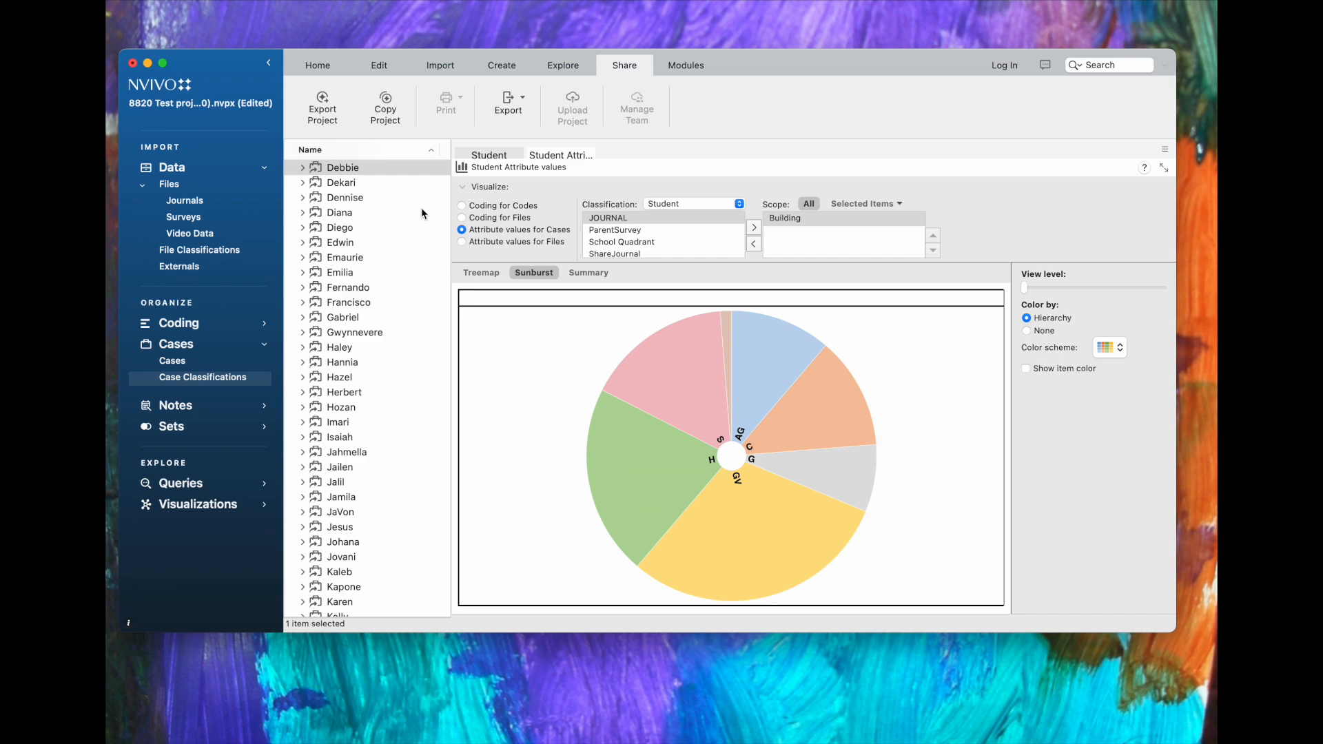
Return to the Student classification sheet and export it to Downloads as Comma Separated Values (.csv) with Unicode (UTF-8) encoding
left_click(497, 158)
left_click(536, 186)
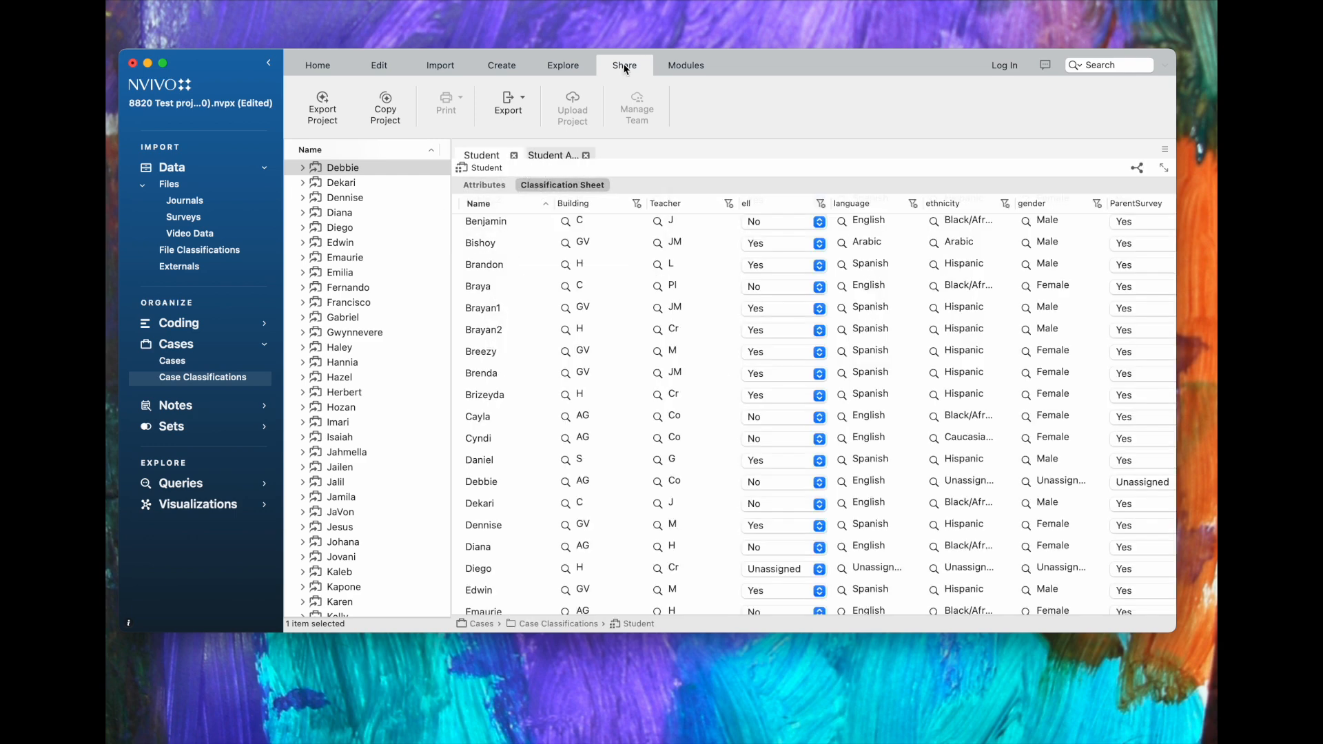
left_click(523, 101)
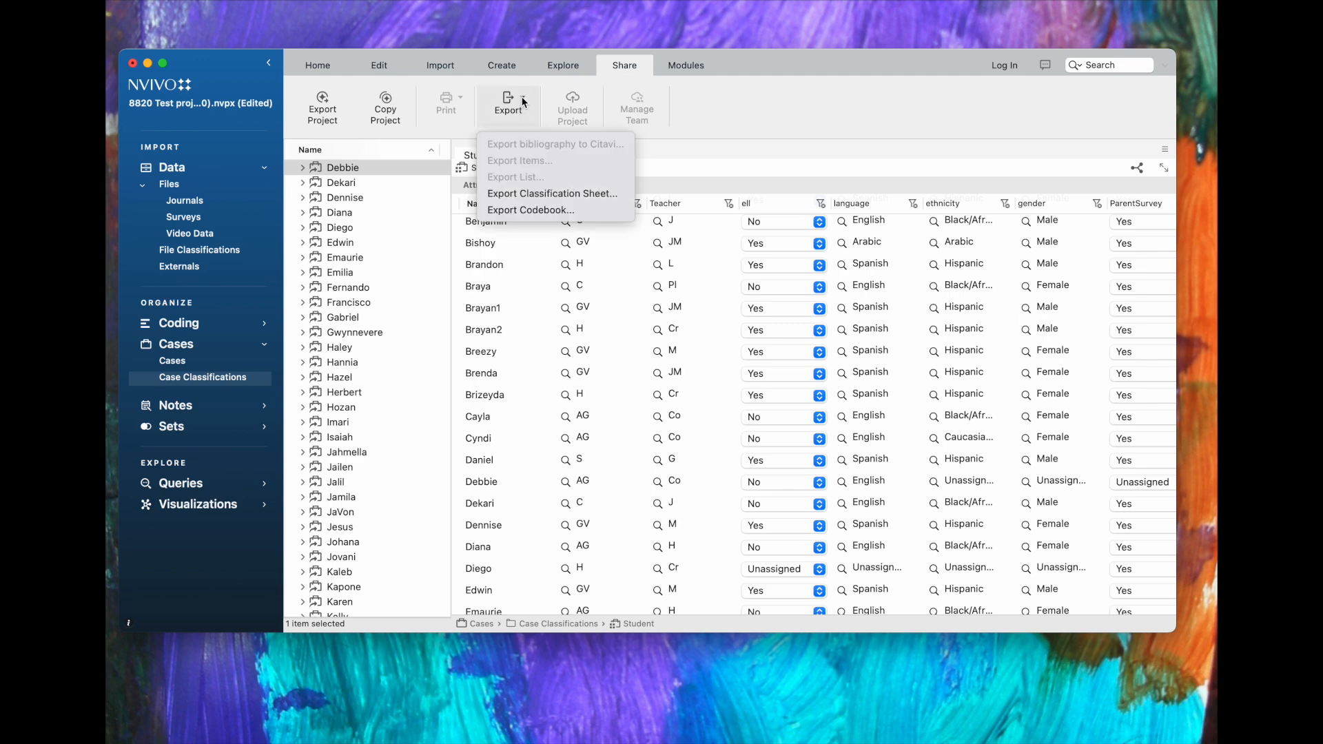
left_click(533, 194)
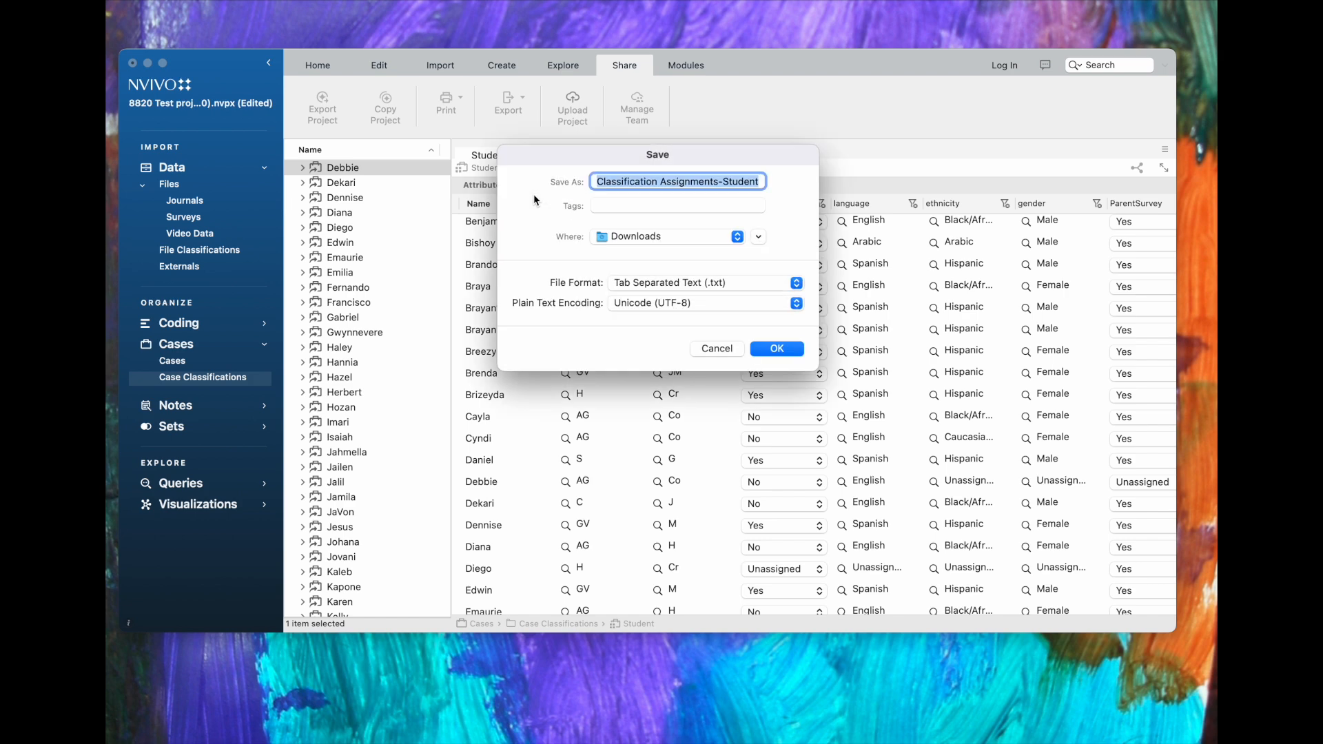
left_click(761, 283)
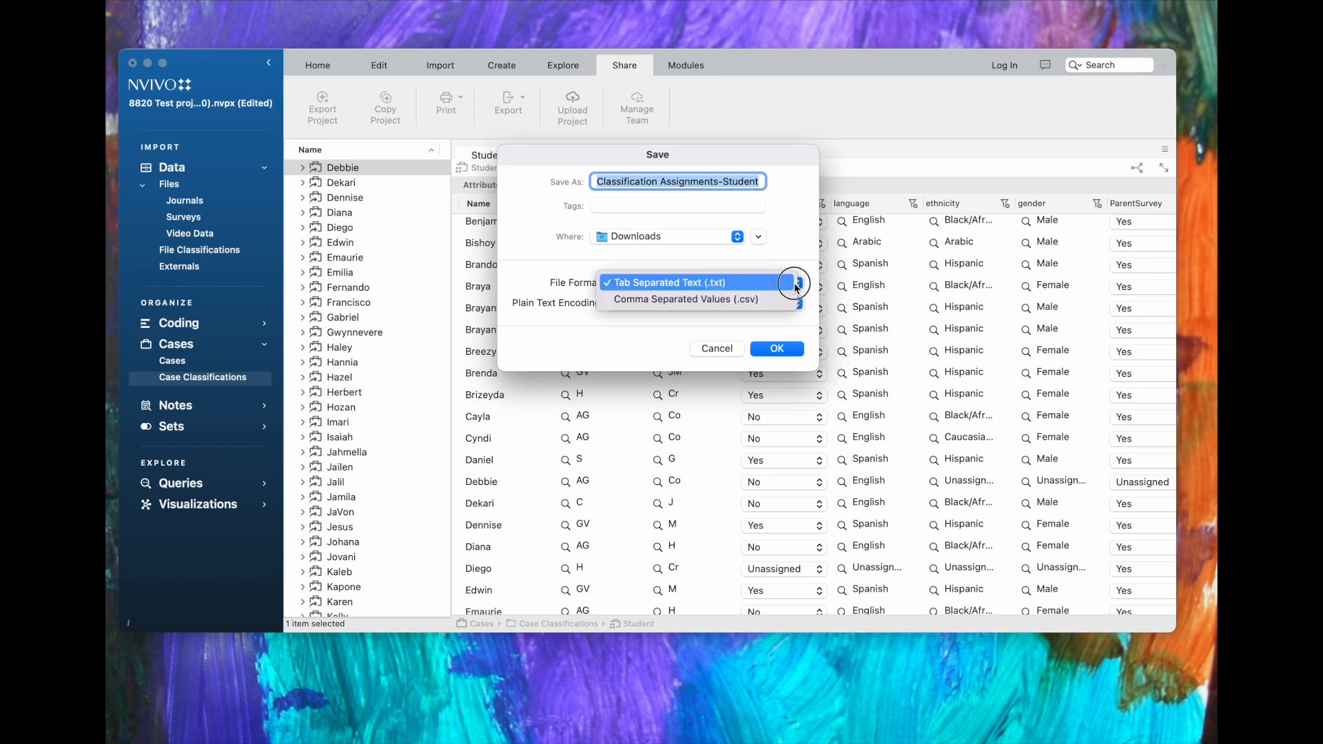
left_click(755, 300)
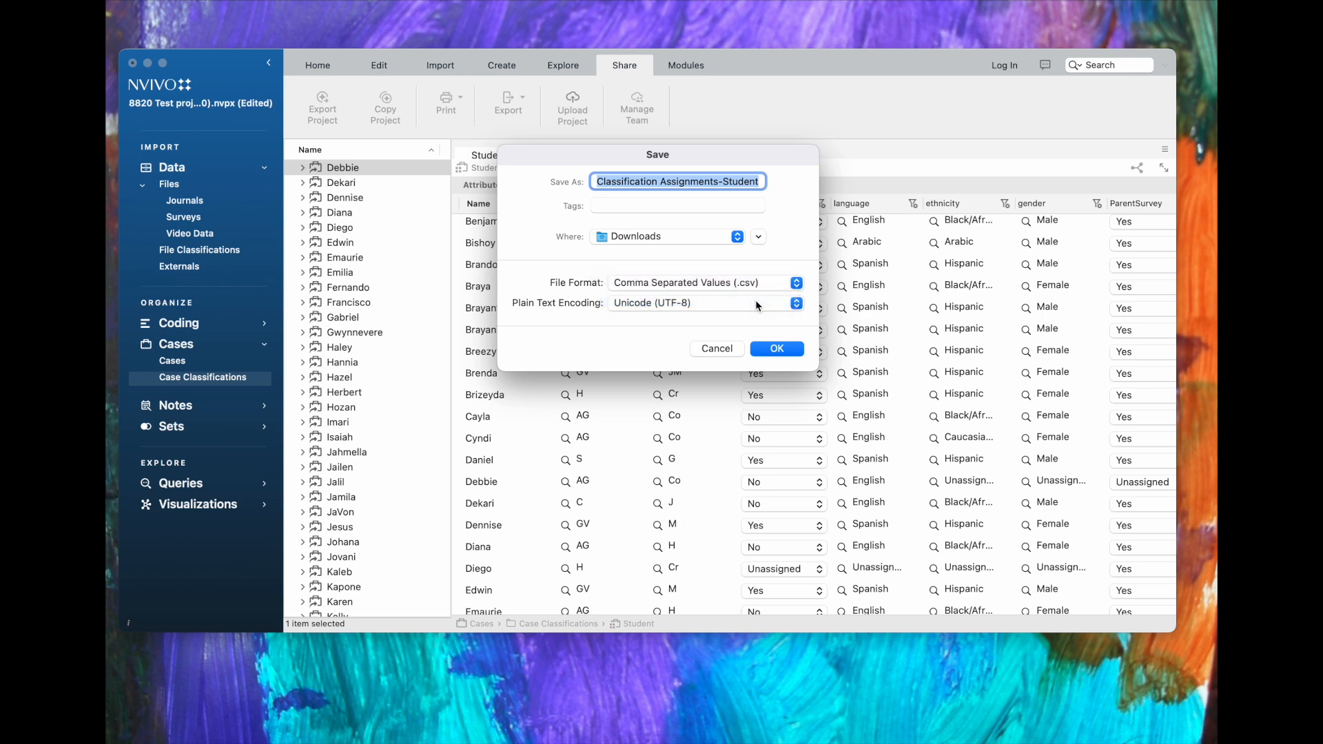
left_click(774, 352)
left_click(695, 350)
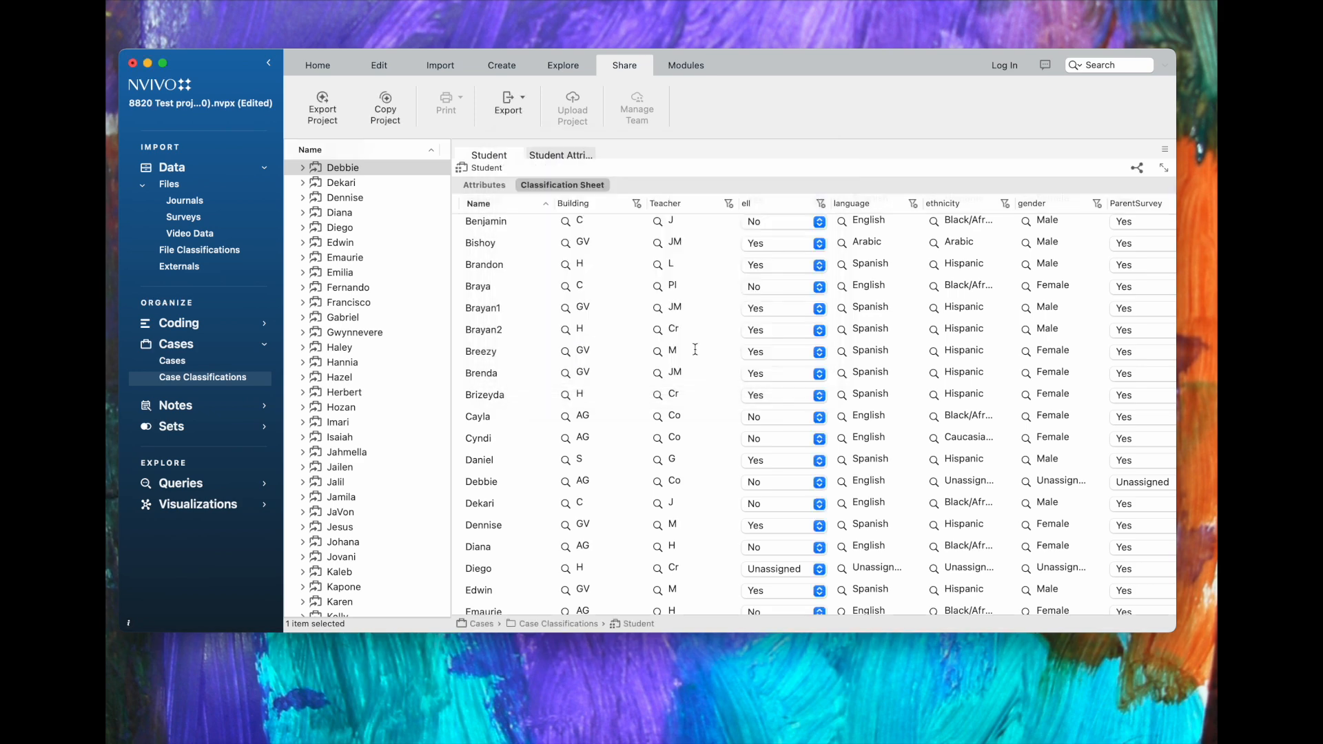